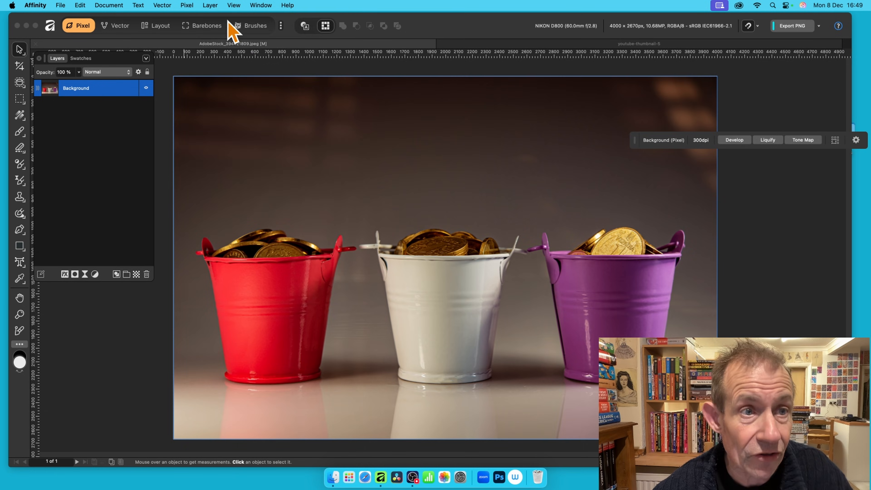
Start a Halftone filter on the Background layer and set its screen type to Line.
{"action": "left_click", "coordinate": [188, 6]}
{"action": "mouse_move", "coordinate": [194, 19]}
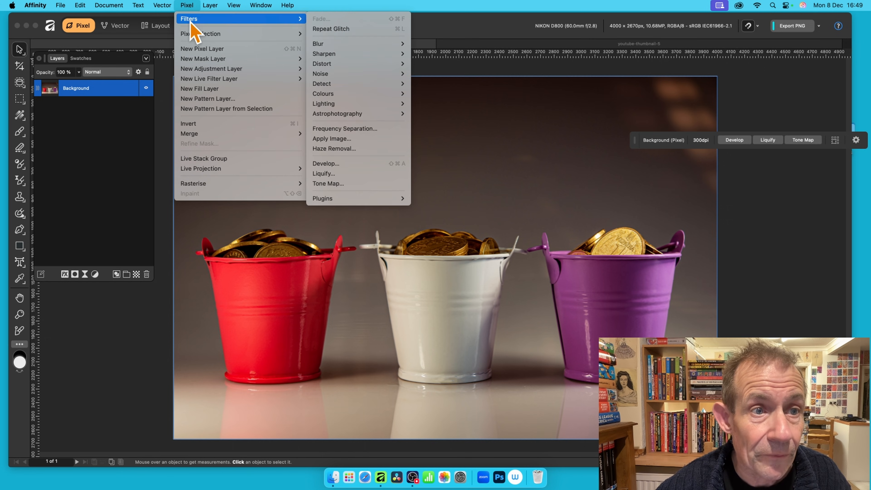
{"action": "mouse_move", "coordinate": [331, 90]}
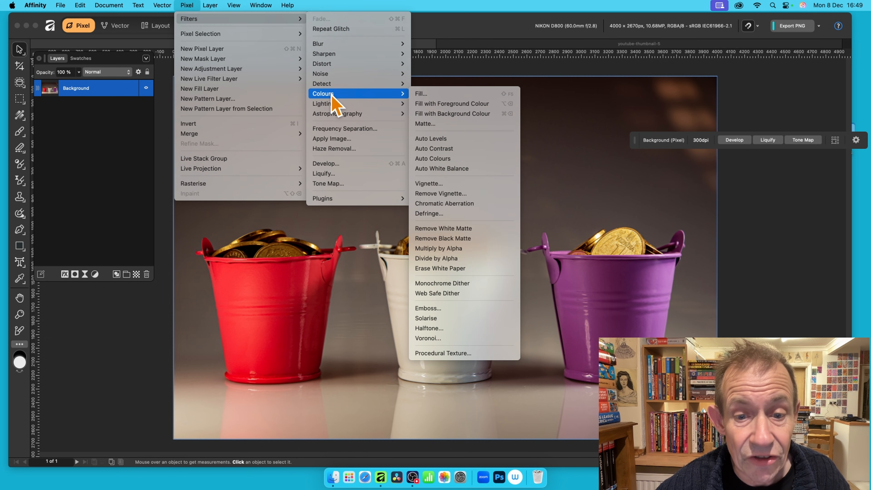
{"action": "left_click", "coordinate": [477, 329]}
{"action": "left_click_drag", "start_coordinate": [785, 271], "coordinate": [388, 122]}
{"action": "left_click", "coordinate": [351, 142]}
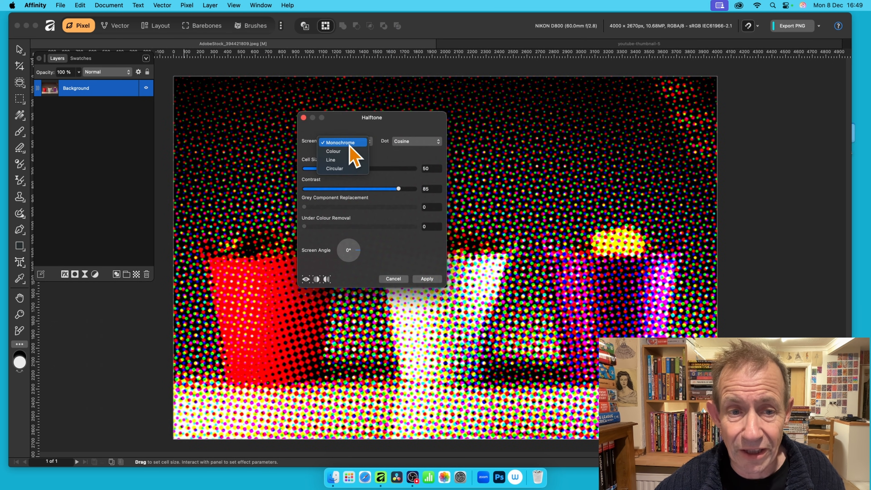
{"action": "left_click", "coordinate": [353, 159]}
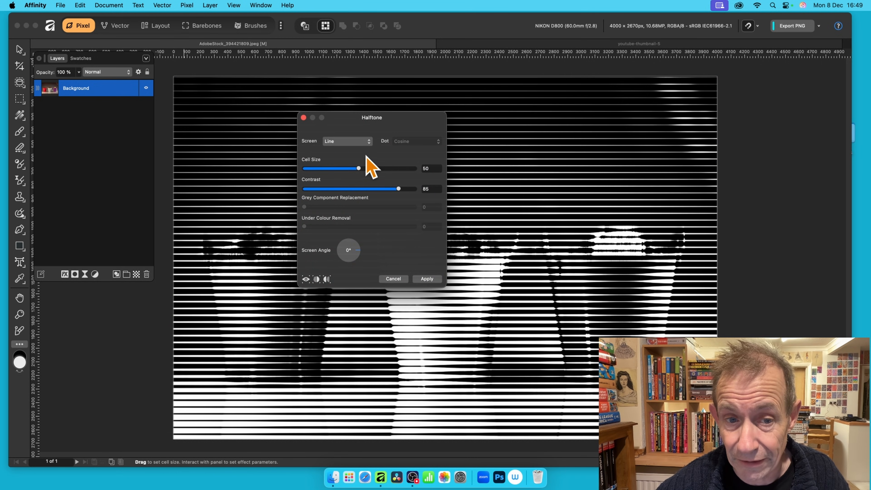
{"action": "left_click_drag", "start_coordinate": [377, 120], "coordinate": [485, 101]}
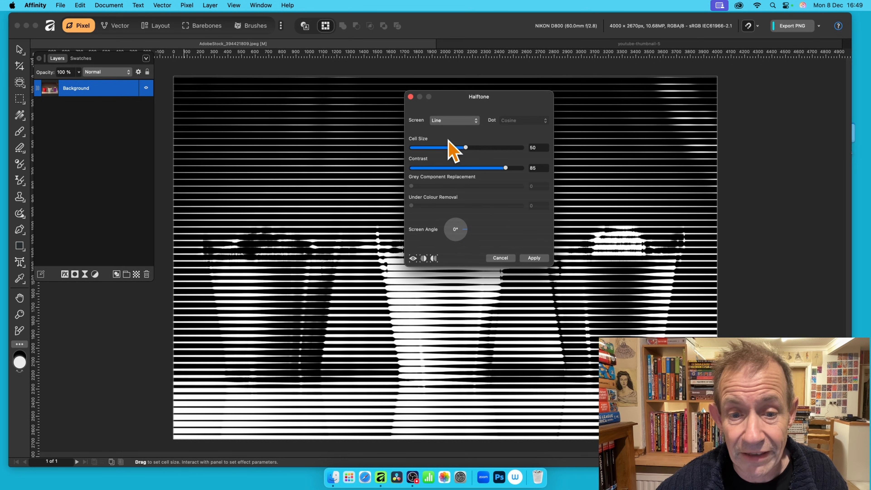
Set the halftone's screen angle to 330° and its cell size to about 52, and apply the filter.
{"action": "left_click", "coordinate": [467, 232]}
{"action": "left_click", "coordinate": [466, 236]}
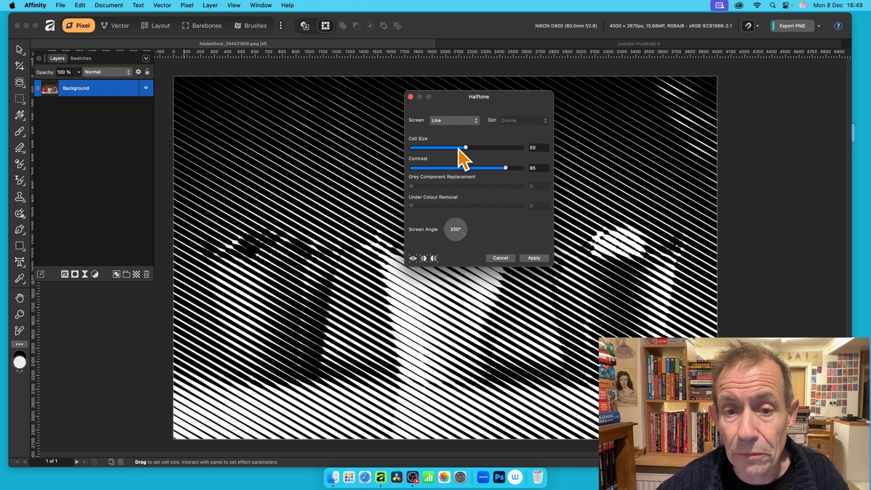
{"action": "left_click_drag", "start_coordinate": [460, 148], "coordinate": [463, 148]}
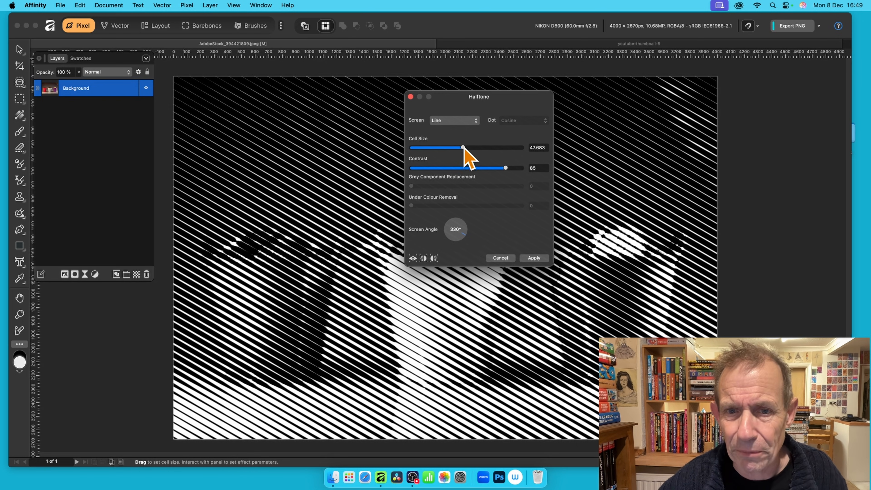
{"action": "left_click_drag", "start_coordinate": [464, 151], "coordinate": [468, 151]}
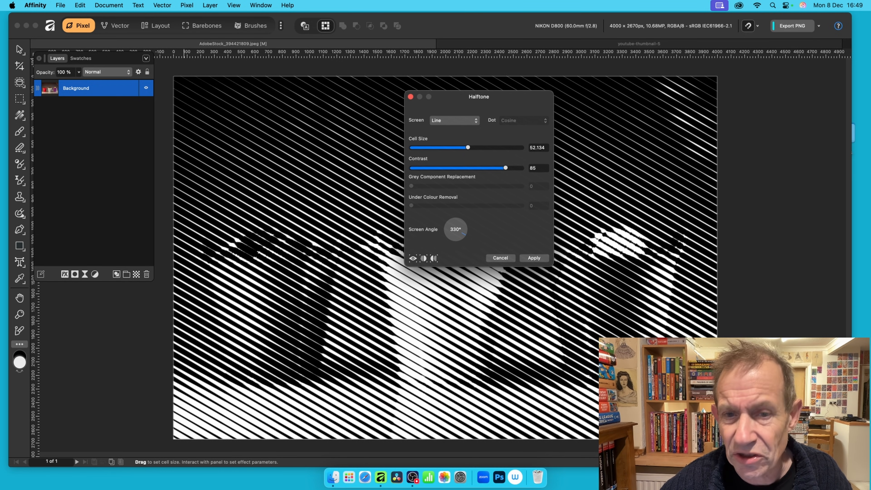
{"action": "left_click", "coordinate": [533, 258]}
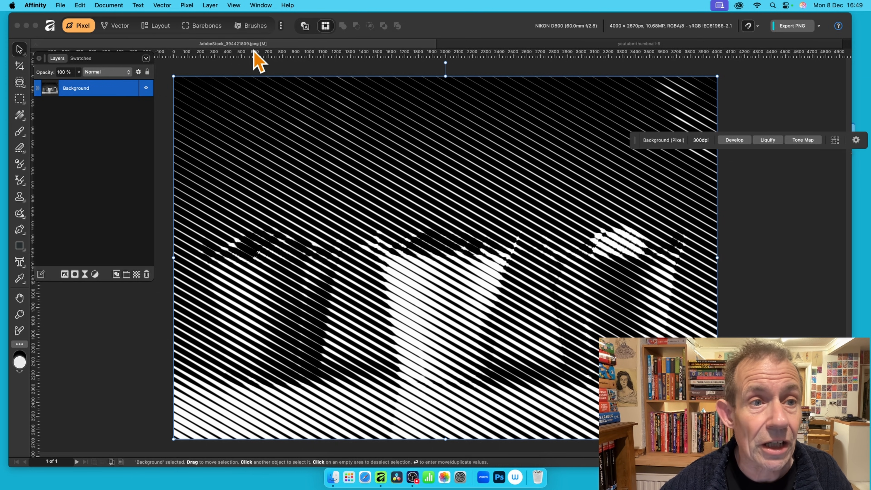
Start a Glitch distortion filter using the Aberration (Distortion) type and set its strength to 100%.
{"action": "left_click", "coordinate": [191, 5]}
{"action": "mouse_move", "coordinate": [194, 20]}
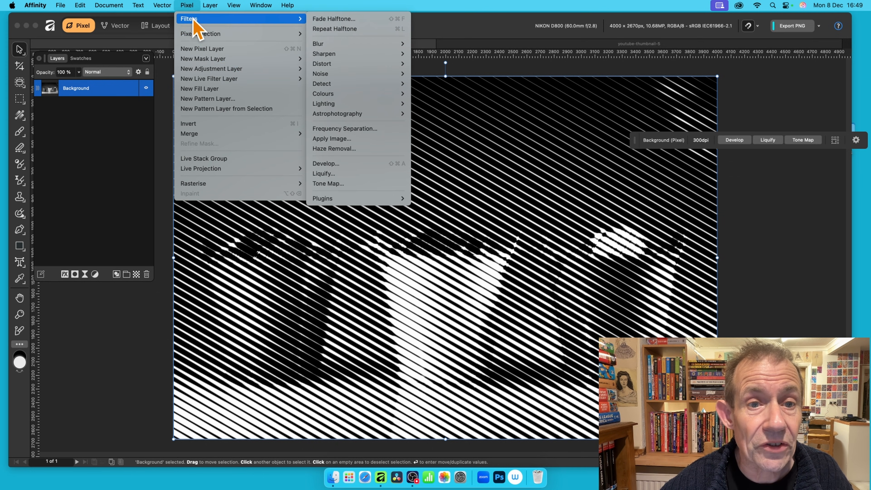
{"action": "mouse_move", "coordinate": [347, 64]}
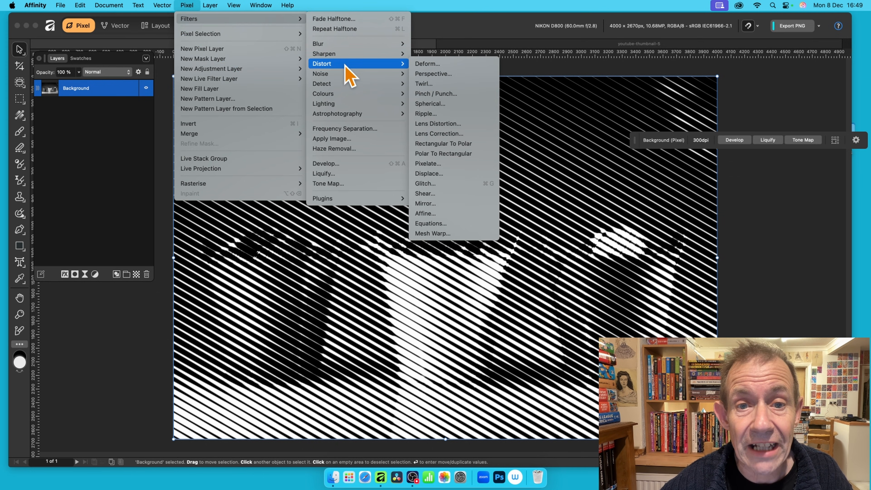
{"action": "left_click", "coordinate": [458, 187]}
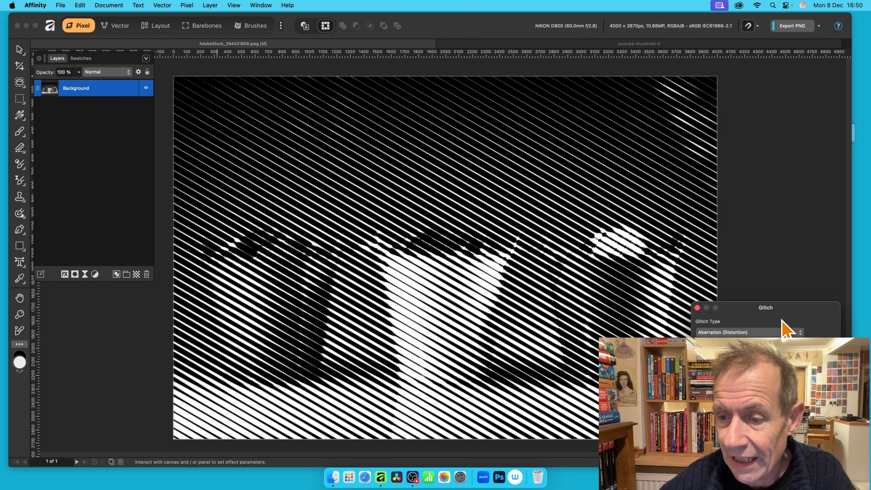
{"action": "left_click_drag", "start_coordinate": [504, 181], "coordinate": [346, 105]}
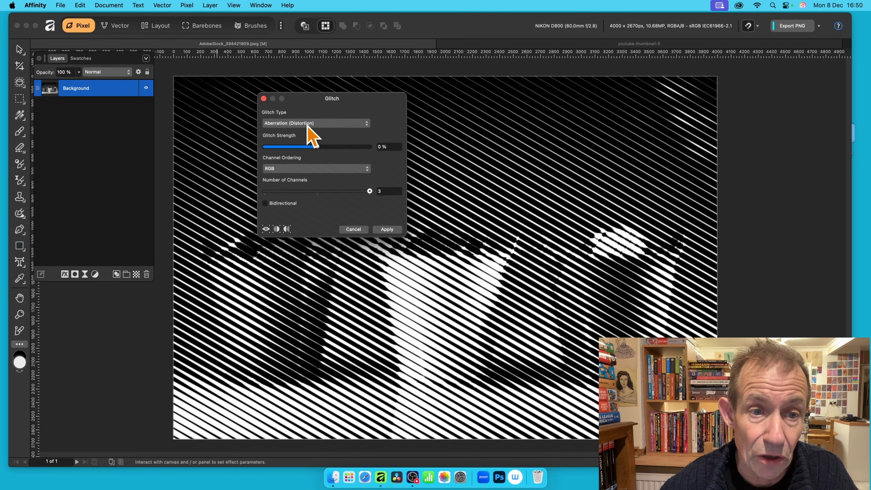
{"action": "left_click", "coordinate": [331, 123]}
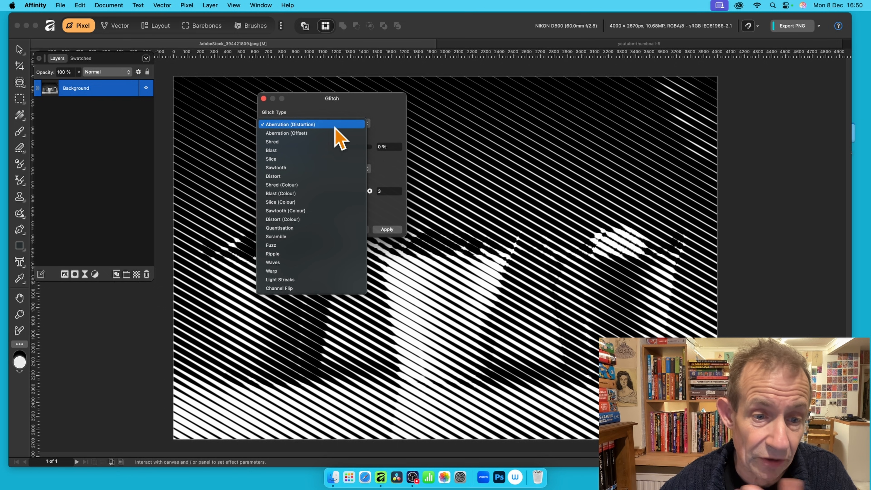
{"action": "left_click", "coordinate": [323, 127]}
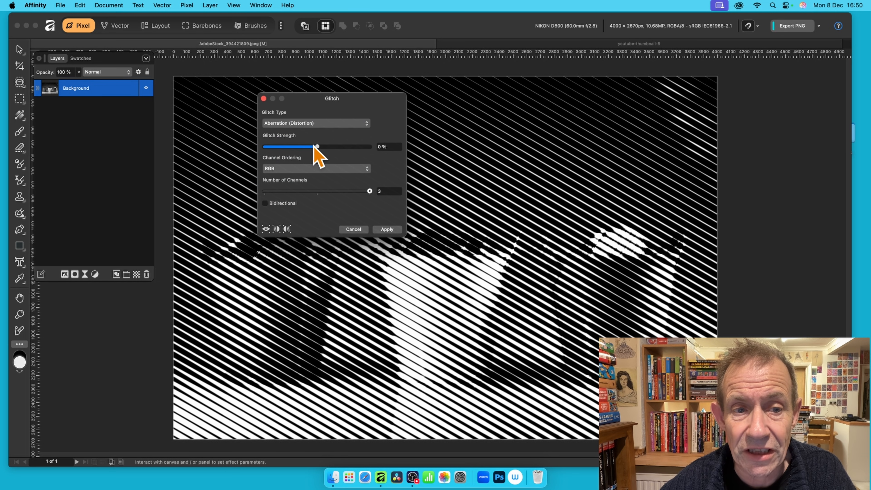
{"action": "left_click_drag", "start_coordinate": [314, 148], "coordinate": [385, 165]}
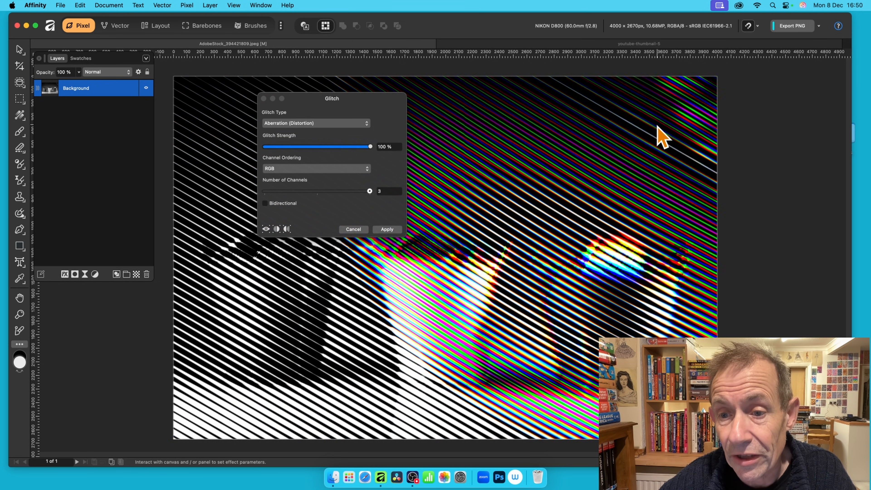
Reposition the glitch across the image, make it bidirectional, and apply the filter.
{"action": "mouse_move", "coordinate": [657, 126]}
{"action": "left_mouse_down"}
{"action": "mouse_move", "coordinate": [420, 366]}
{"action": "mouse_move", "coordinate": [488, 289]}
{"action": "mouse_move", "coordinate": [587, 97]}
{"action": "mouse_move", "coordinate": [536, 305]}
{"action": "mouse_move", "coordinate": [636, 261]}
{"action": "mouse_move", "coordinate": [624, 252]}
{"action": "mouse_move", "coordinate": [214, 282]}
{"action": "mouse_move", "coordinate": [245, 253]}
{"action": "mouse_move", "coordinate": [525, 233]}
{"action": "mouse_move", "coordinate": [492, 247]}
{"action": "mouse_move", "coordinate": [548, 243]}
{"action": "mouse_move", "coordinate": [553, 221]}
{"action": "mouse_move", "coordinate": [512, 239]}
{"action": "mouse_move", "coordinate": [211, 207]}
{"action": "left_mouse_up"}
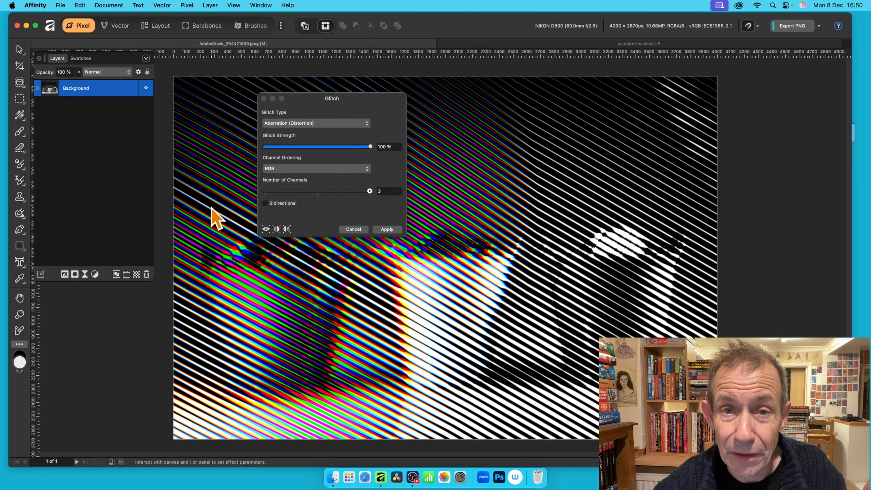
{"action": "left_click_drag", "start_coordinate": [211, 207], "coordinate": [551, 248]}
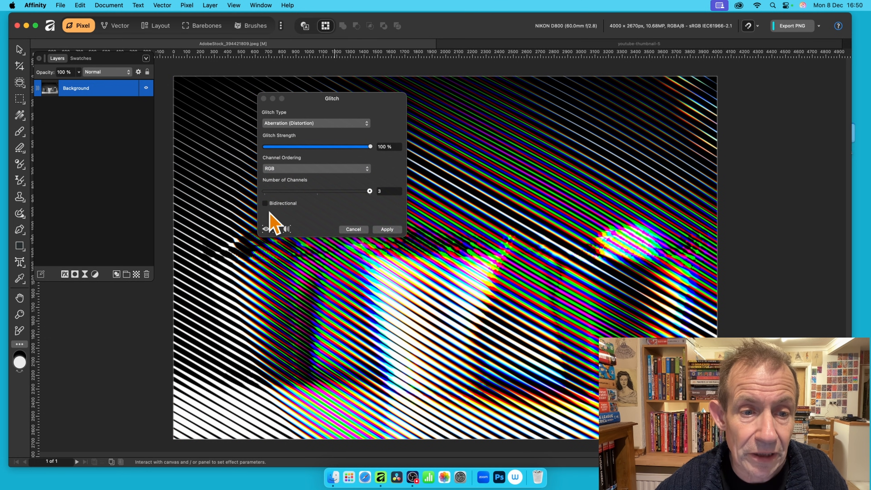
{"action": "left_click", "coordinate": [265, 203]}
{"action": "mouse_move", "coordinate": [562, 261]}
{"action": "left_mouse_down"}
{"action": "mouse_move", "coordinate": [613, 227]}
{"action": "mouse_move", "coordinate": [608, 172]}
{"action": "mouse_move", "coordinate": [604, 207]}
{"action": "mouse_move", "coordinate": [552, 255]}
{"action": "mouse_move", "coordinate": [593, 226]}
{"action": "mouse_move", "coordinate": [531, 248]}
{"action": "left_mouse_up"}
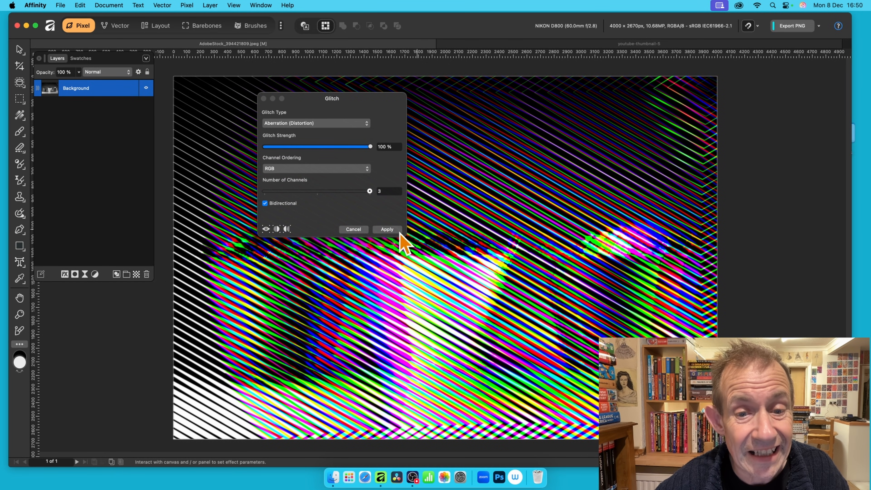
{"action": "left_click", "coordinate": [397, 230]}
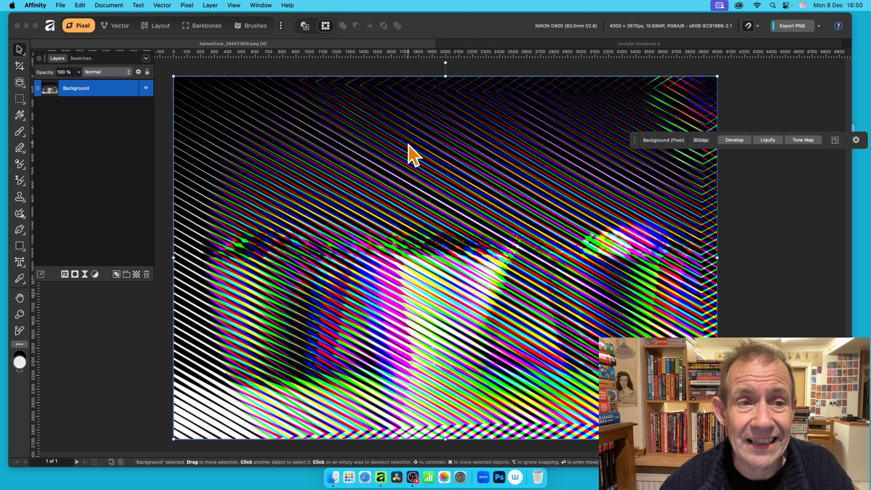
Repeat the Glitch filter on the Background layer two more times.
{"action": "left_click", "coordinate": [186, 5]}
{"action": "mouse_move", "coordinate": [188, 20]}
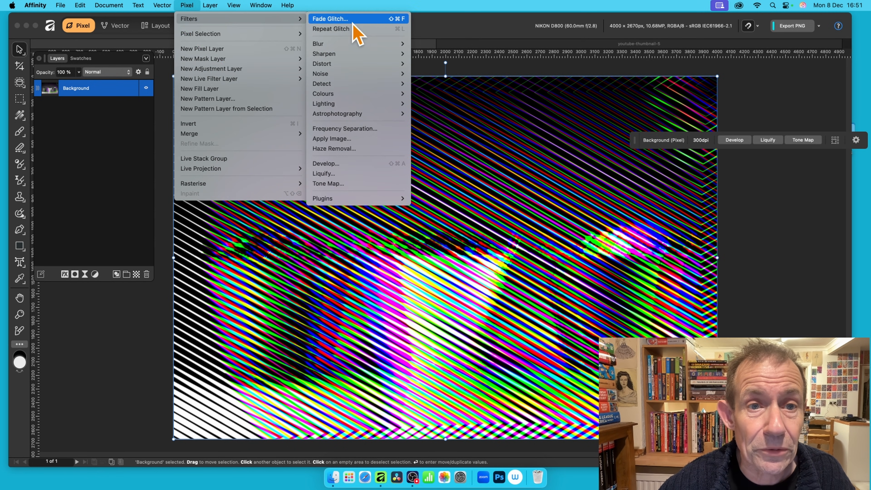
{"action": "left_click", "coordinate": [368, 30]}
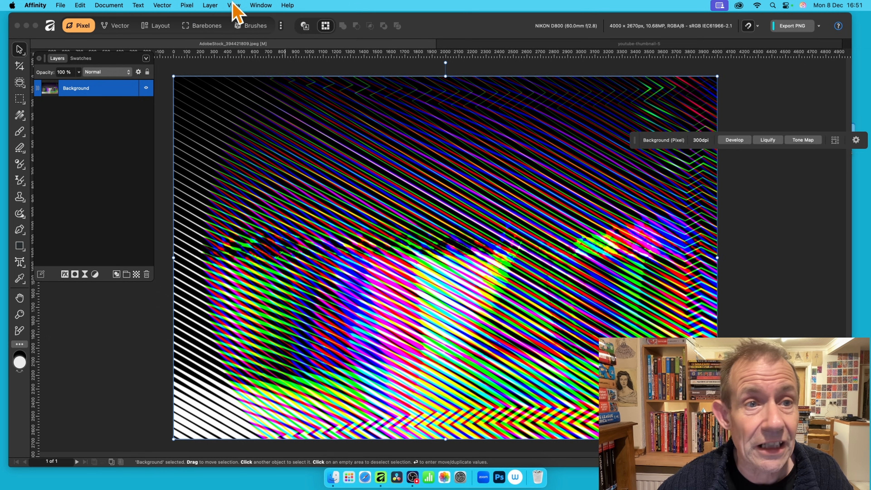
{"action": "left_click", "coordinate": [186, 5]}
{"action": "mouse_move", "coordinate": [191, 20]}
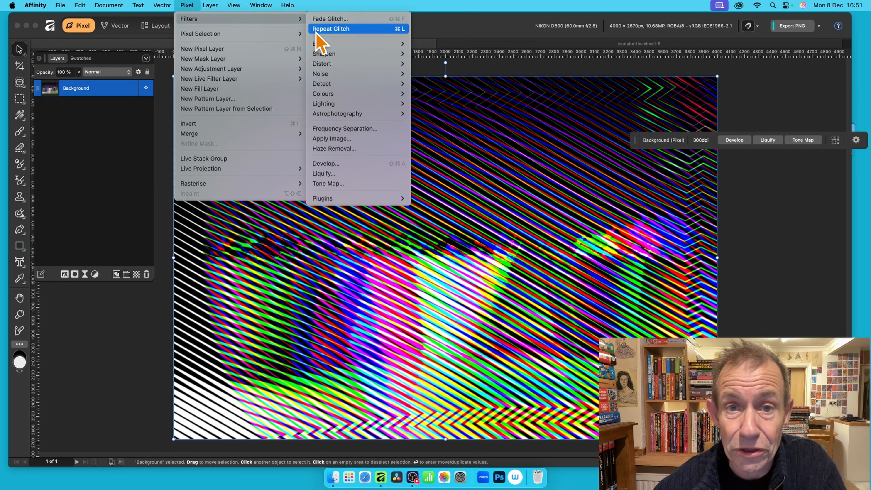
{"action": "left_click", "coordinate": [399, 29]}
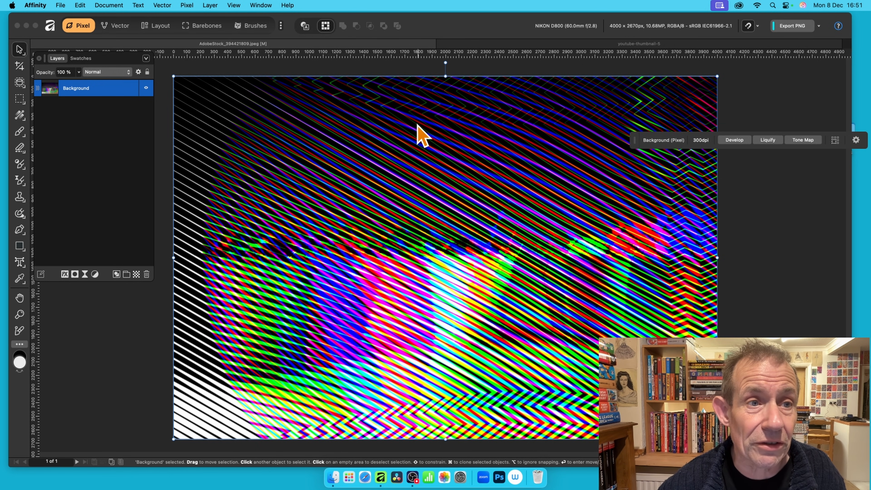
Image Trace the Background layer with an edge threshold of 5% and a curve fitting tolerance of 100%.
{"action": "left_click", "coordinate": [163, 5]}
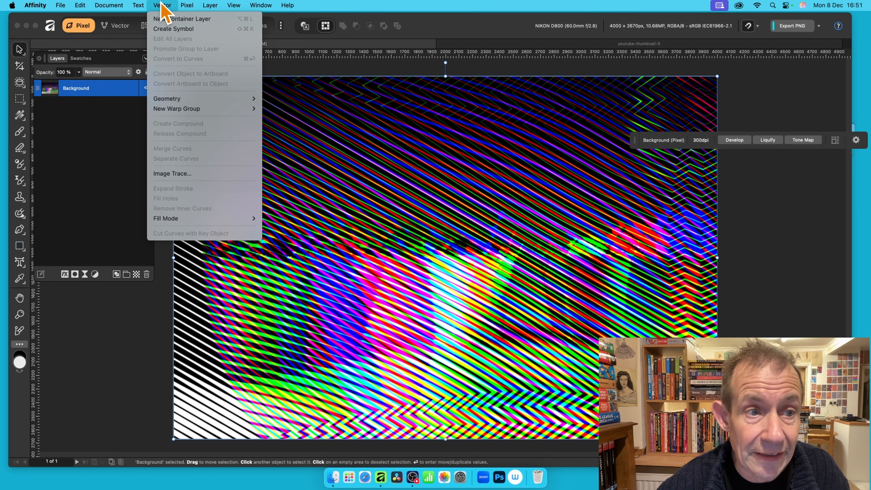
{"action": "left_click", "coordinate": [185, 173]}
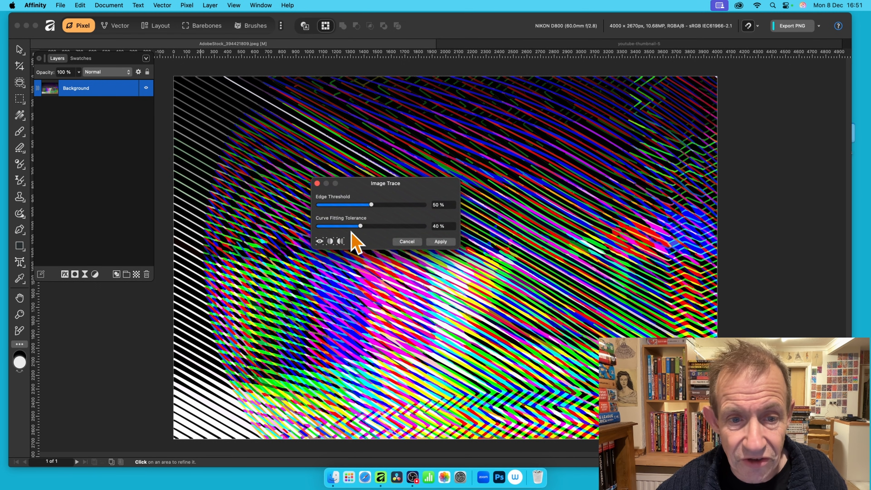
{"action": "left_click_drag", "start_coordinate": [371, 205], "coordinate": [323, 205]}
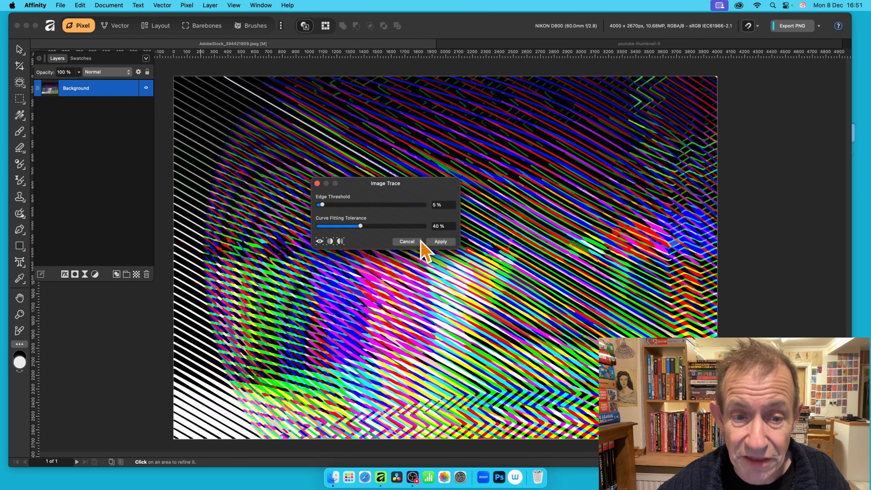
{"action": "left_click_drag", "start_coordinate": [360, 226], "coordinate": [443, 236]}
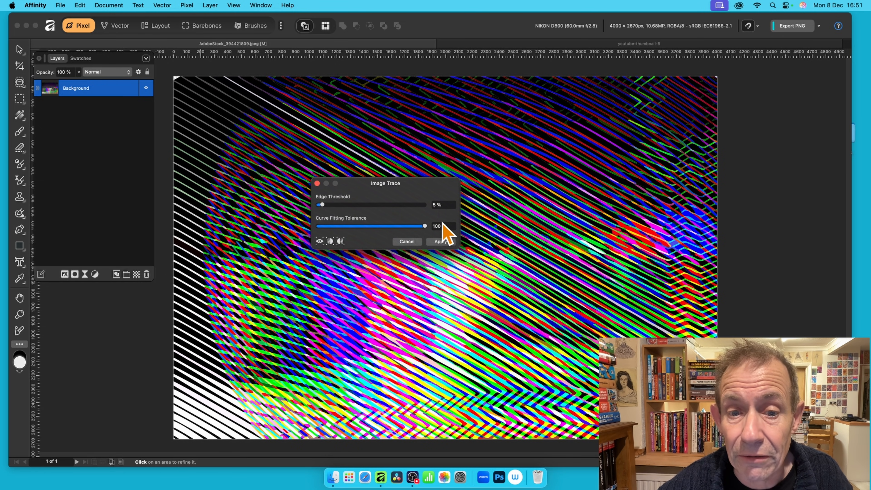
{"action": "left_click", "coordinate": [441, 242]}
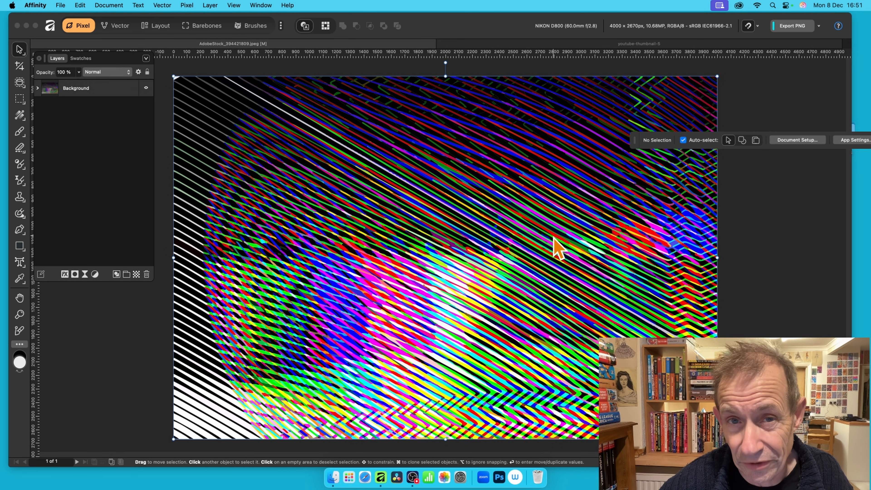
{"action": "left_click", "coordinate": [491, 43]}
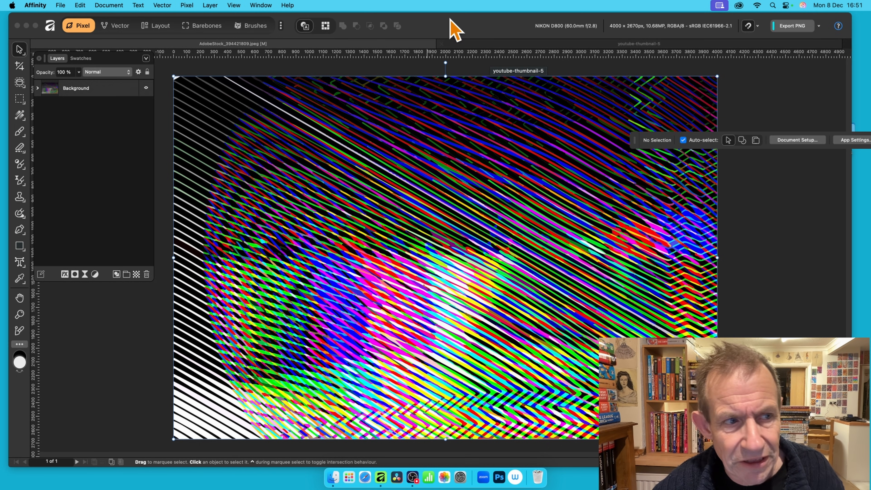
{"action": "left_click", "coordinate": [336, 44]}
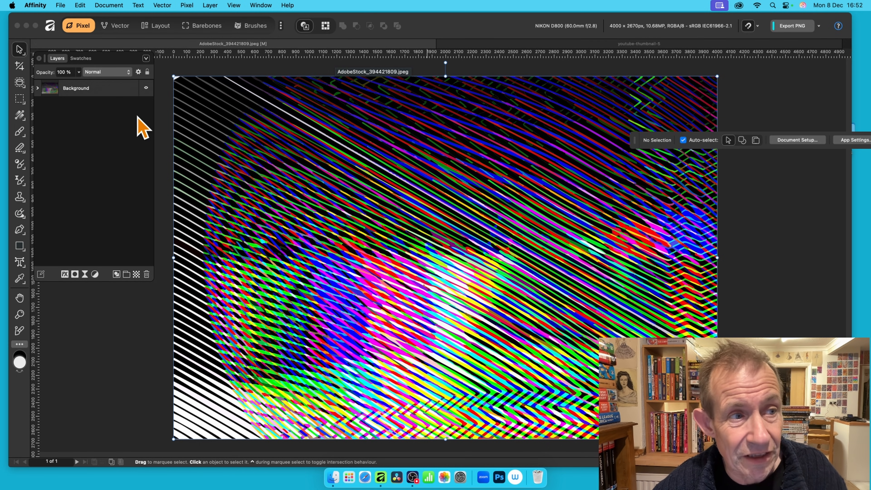
Expand the traced Background group and select all of its curves from first to last.
{"action": "left_click", "coordinate": [37, 88]}
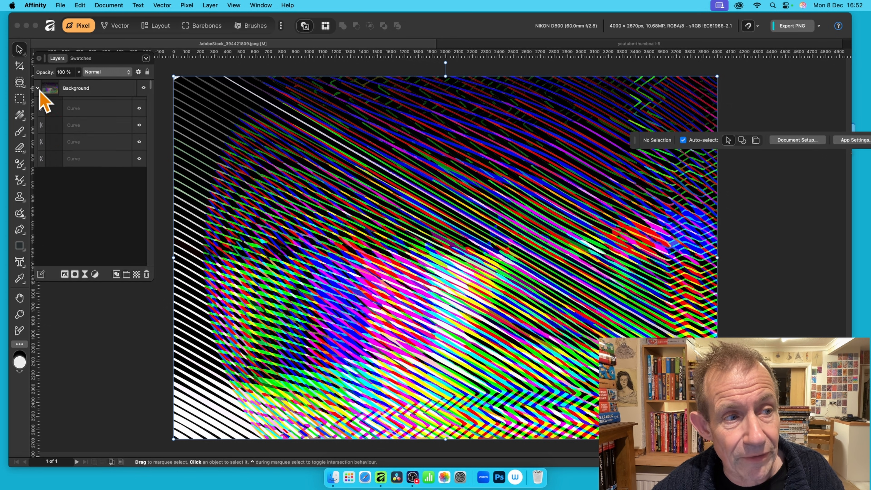
{"action": "left_click", "coordinate": [75, 104]}
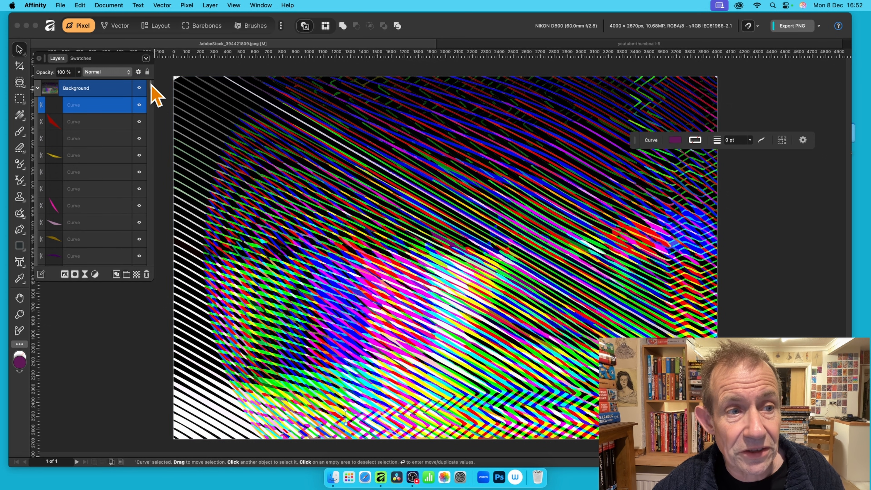
{"action": "left_click_drag", "start_coordinate": [152, 87], "coordinate": [146, 275]}
{"action": "left_click", "coordinate": [91, 257], "text": "shift"}
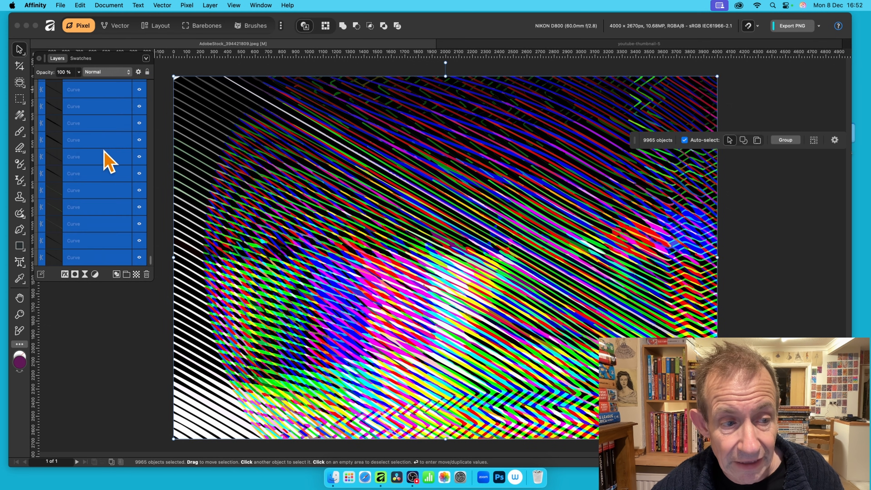
Try a 3D layer effect with a 35.5 px radius on the selected curves, turn it off, and close the layer effects.
{"action": "left_click", "coordinate": [64, 274]}
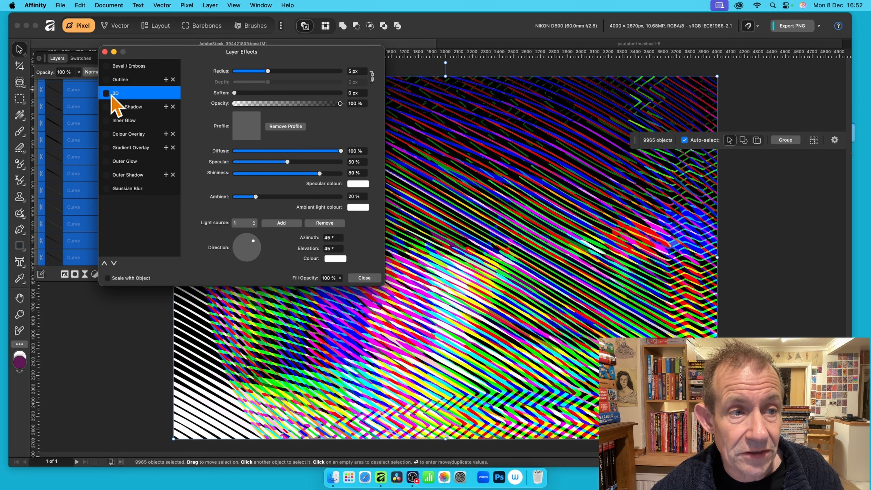
{"action": "left_click", "coordinate": [107, 93]}
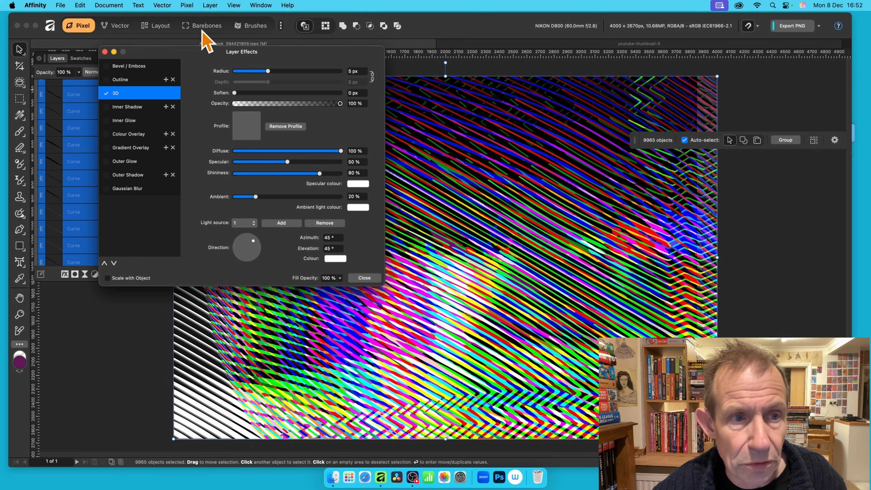
{"action": "left_click_drag", "start_coordinate": [273, 72], "coordinate": [307, 74]}
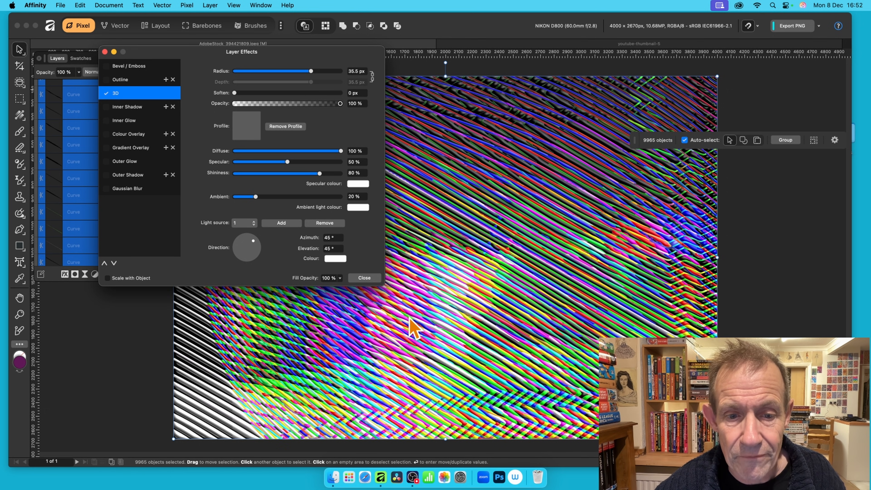
{"action": "left_click", "coordinate": [107, 93]}
{"action": "left_click", "coordinate": [364, 278]}
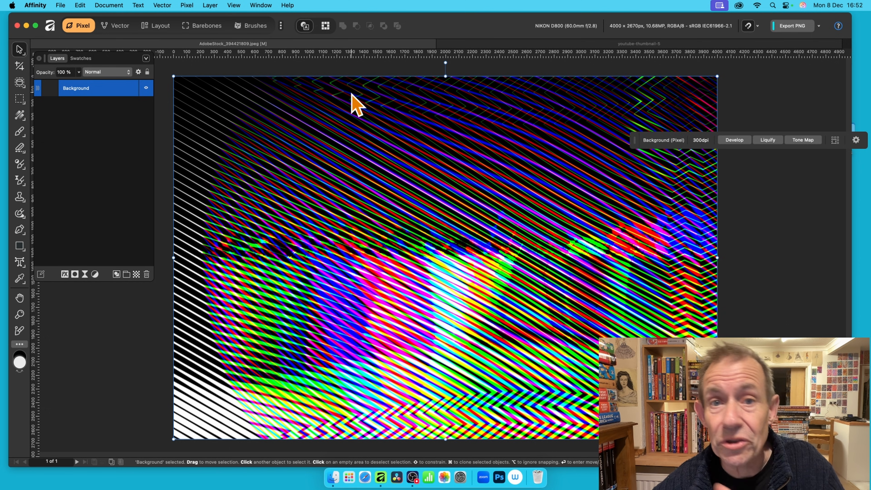
Start a Glitch filter on the Background layer using the Waves type at 100% strength.
{"action": "left_click", "coordinate": [187, 5]}
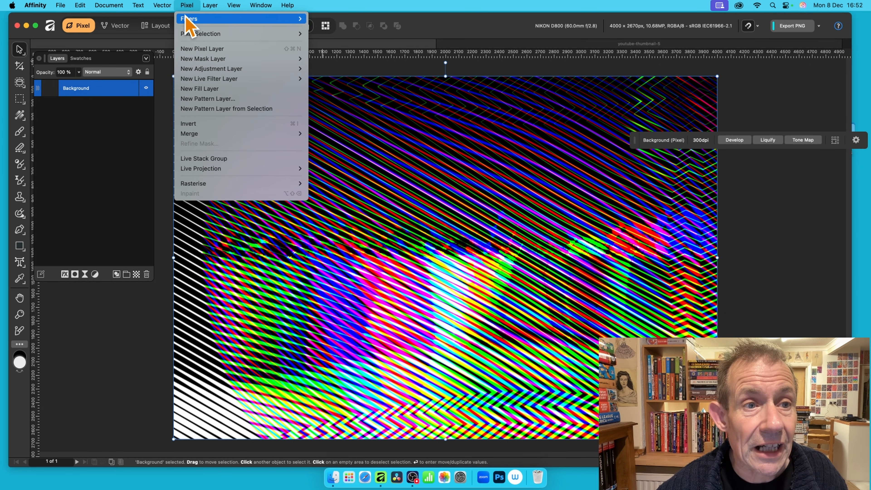
{"action": "mouse_move", "coordinate": [189, 19]}
{"action": "mouse_move", "coordinate": [327, 46]}
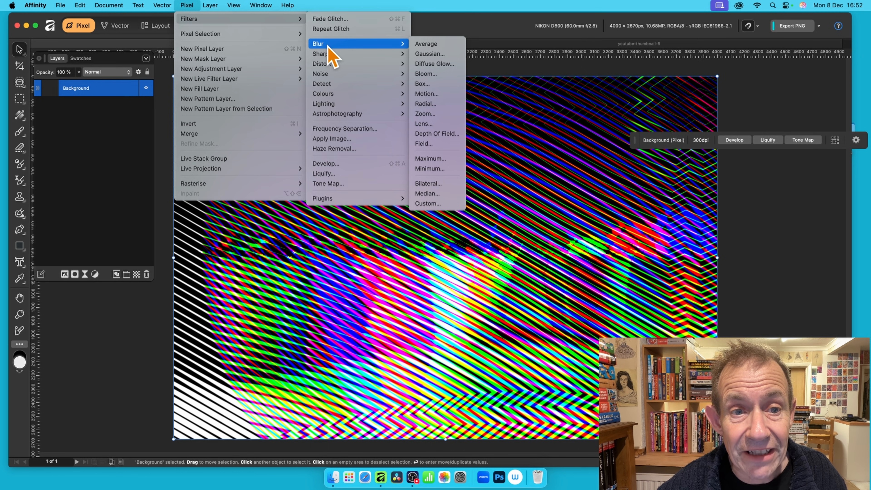
{"action": "mouse_move", "coordinate": [328, 64]}
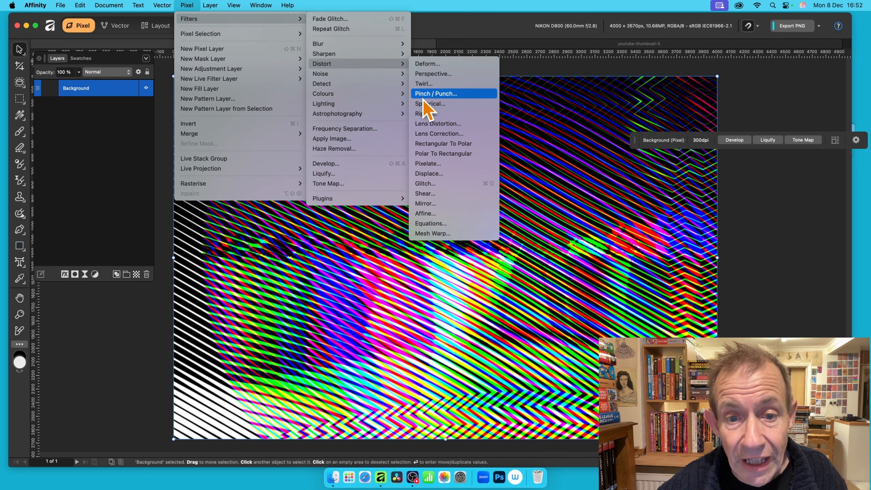
{"action": "left_click", "coordinate": [425, 183]}
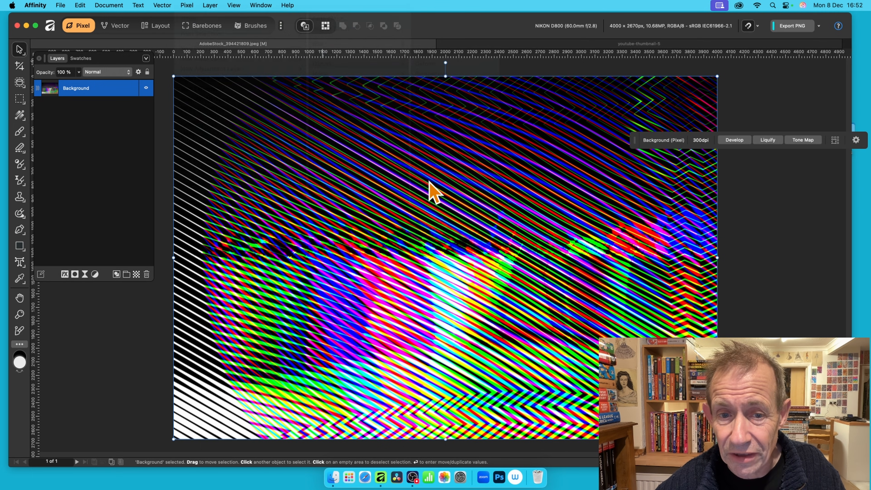
{"action": "left_click_drag", "start_coordinate": [773, 308], "coordinate": [396, 87]}
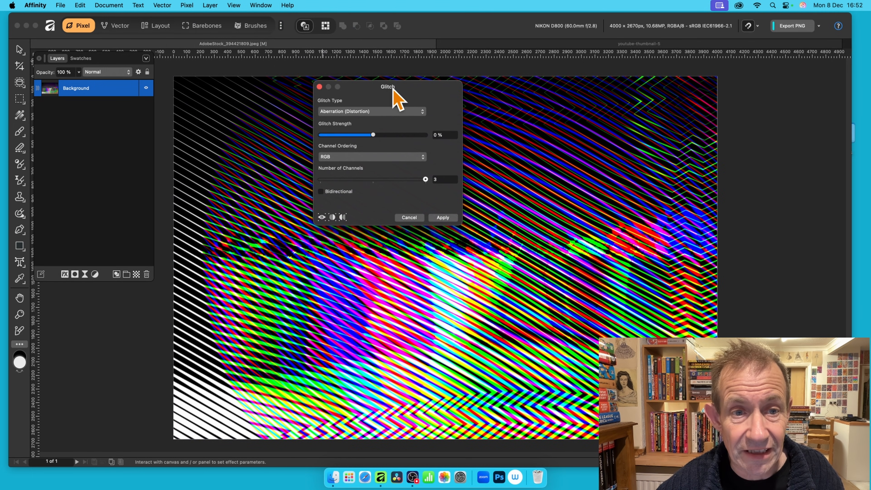
{"action": "left_click", "coordinate": [364, 113]}
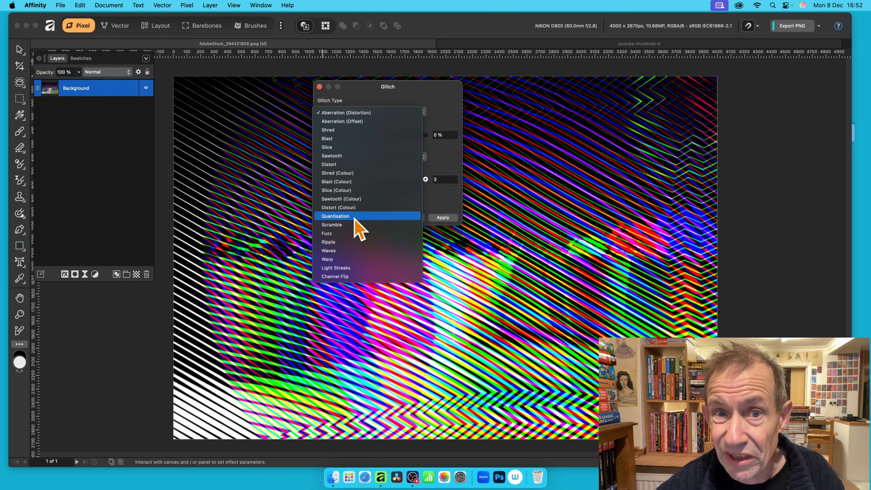
{"action": "left_click", "coordinate": [351, 253]}
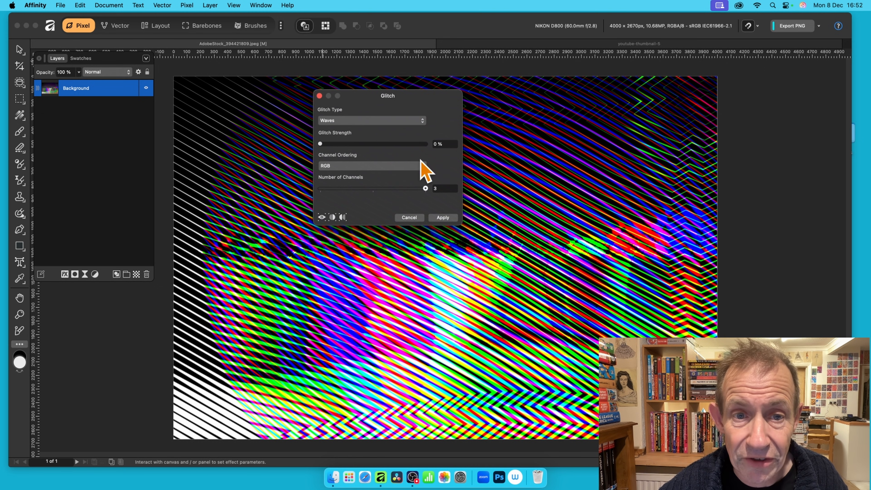
{"action": "left_click_drag", "start_coordinate": [325, 144], "coordinate": [404, 146]}
{"action": "left_click_drag", "start_coordinate": [383, 96], "coordinate": [495, 77]}
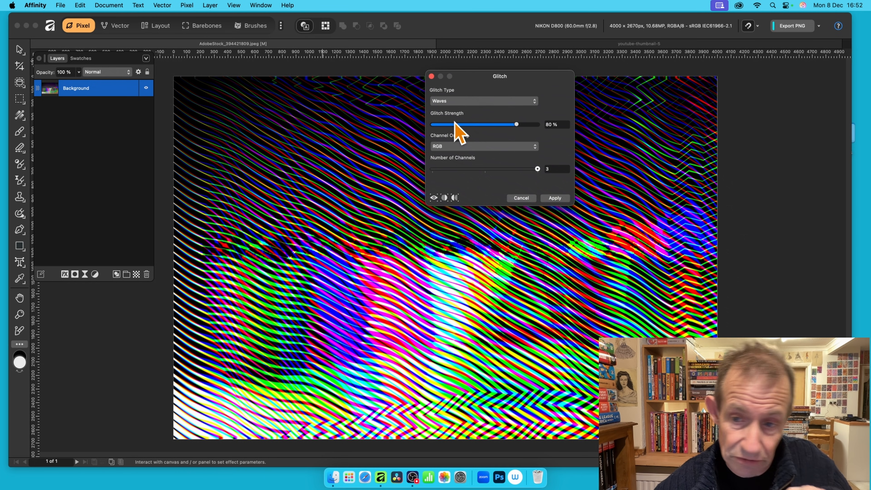
{"action": "left_click_drag", "start_coordinate": [522, 125], "coordinate": [542, 145]}
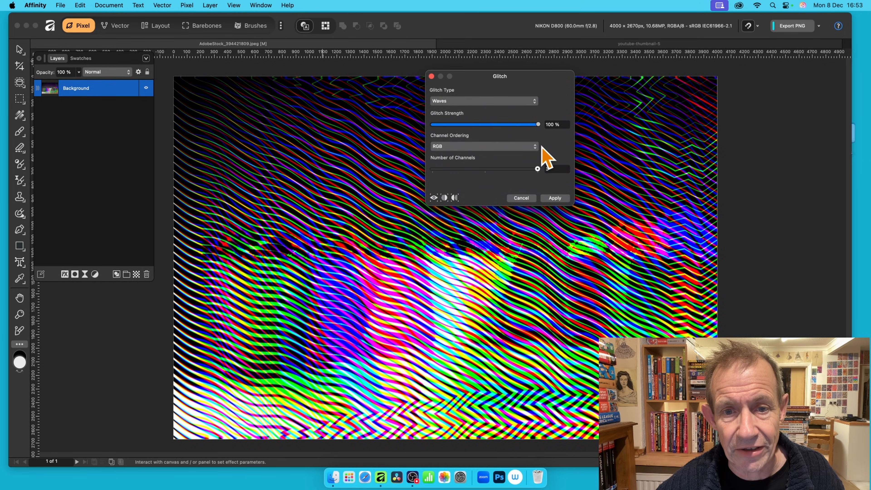
Try the GRB and BRG channel orderings, set the ordering back to RGB, and apply the Waves glitch.
{"action": "left_click", "coordinate": [452, 148]}
{"action": "left_click", "coordinate": [451, 159]}
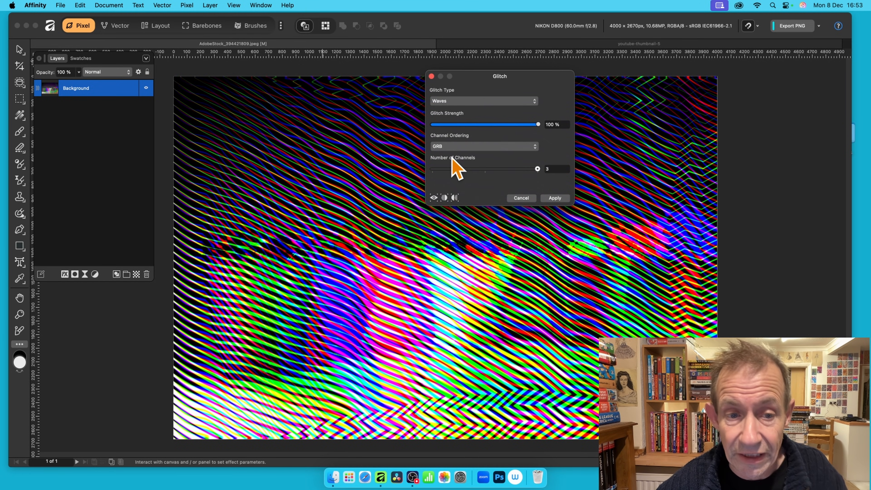
{"action": "left_click", "coordinate": [451, 145]}
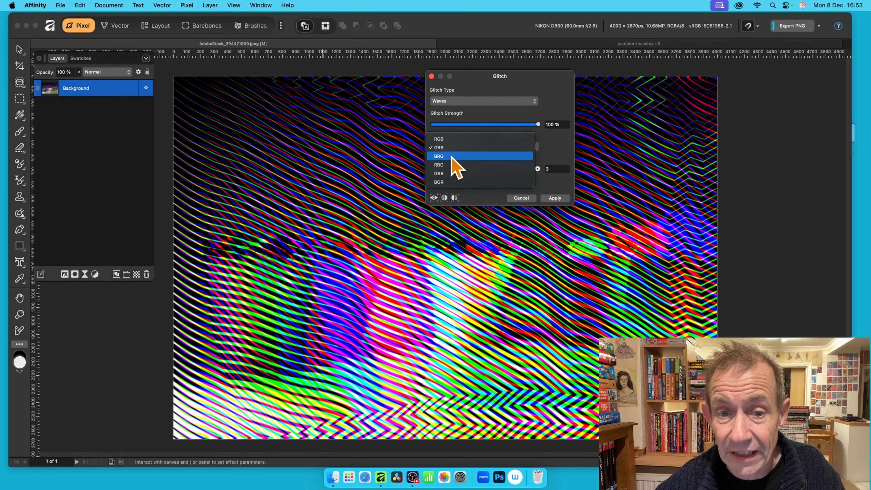
{"action": "left_click", "coordinate": [452, 158]}
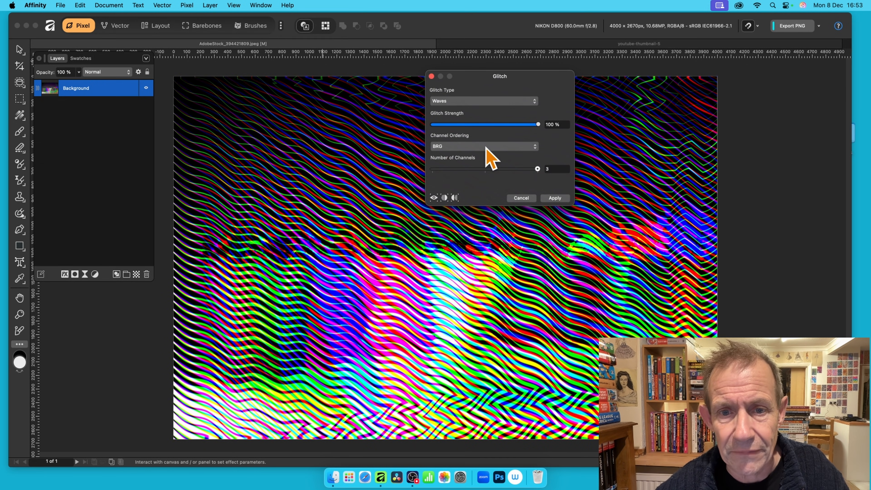
{"action": "left_click_drag", "start_coordinate": [535, 164], "coordinate": [686, 206]}
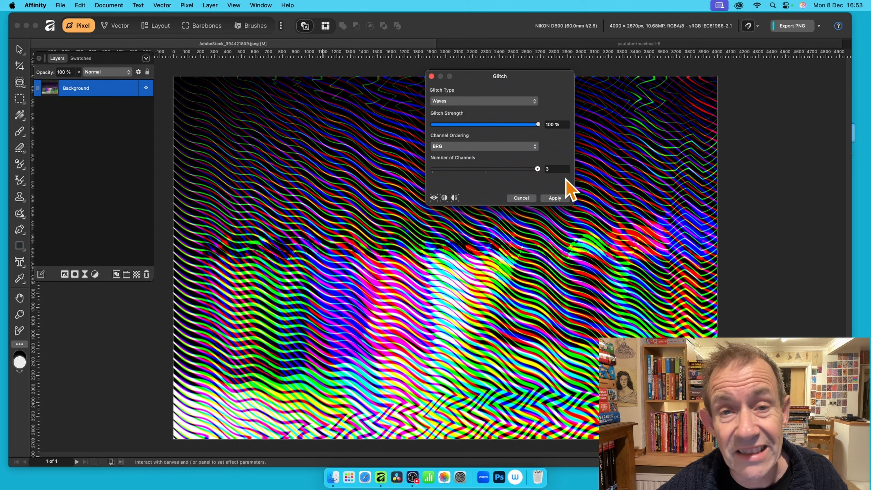
{"action": "left_click", "coordinate": [482, 147]}
{"action": "left_click", "coordinate": [466, 133]}
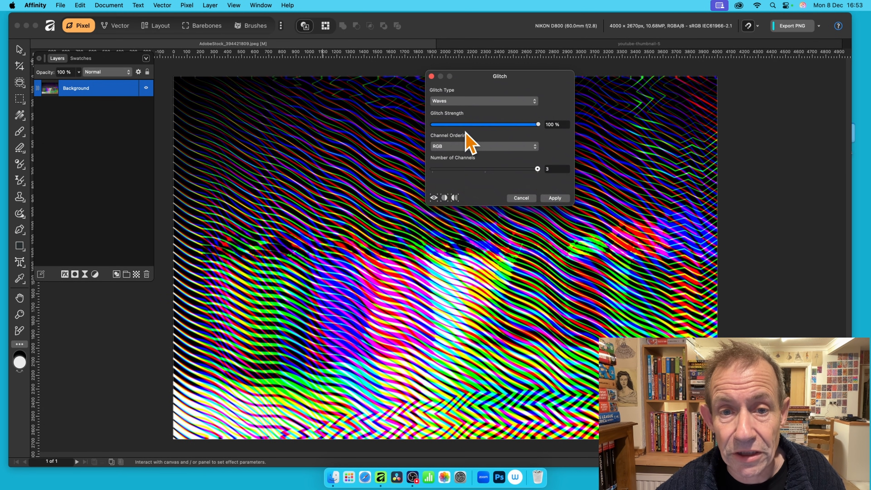
{"action": "left_click", "coordinate": [553, 198]}
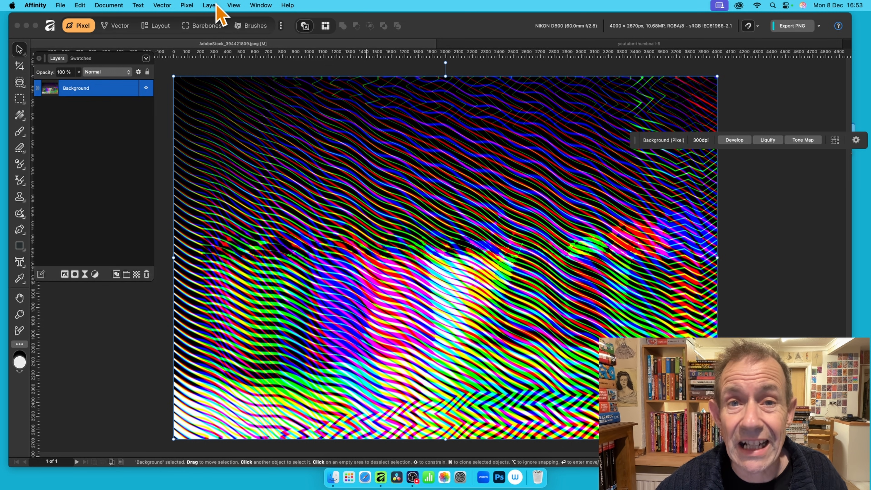
Repeat the Waves glitch on the Background layer two more times.
{"action": "left_click", "coordinate": [188, 6]}
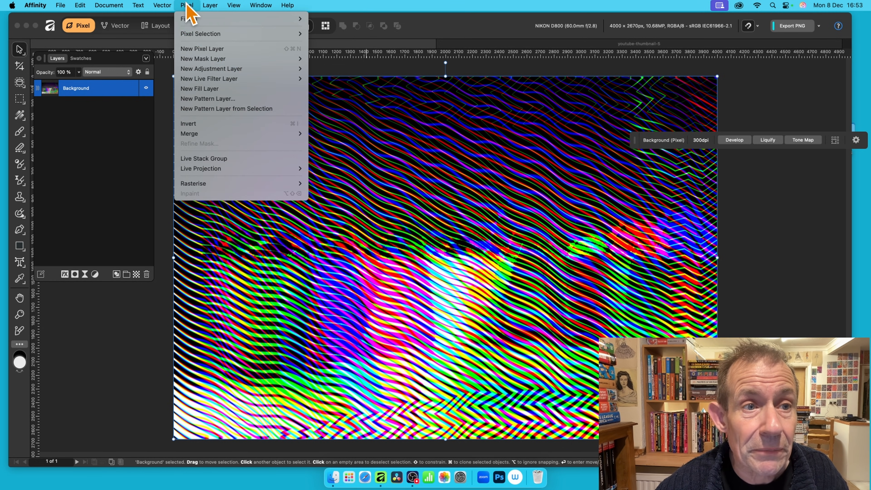
{"action": "mouse_move", "coordinate": [191, 19]}
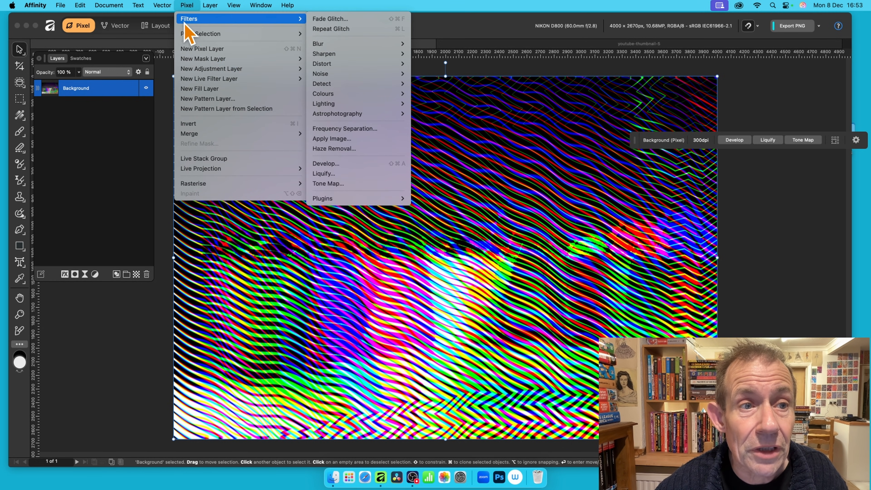
{"action": "left_click", "coordinate": [347, 30]}
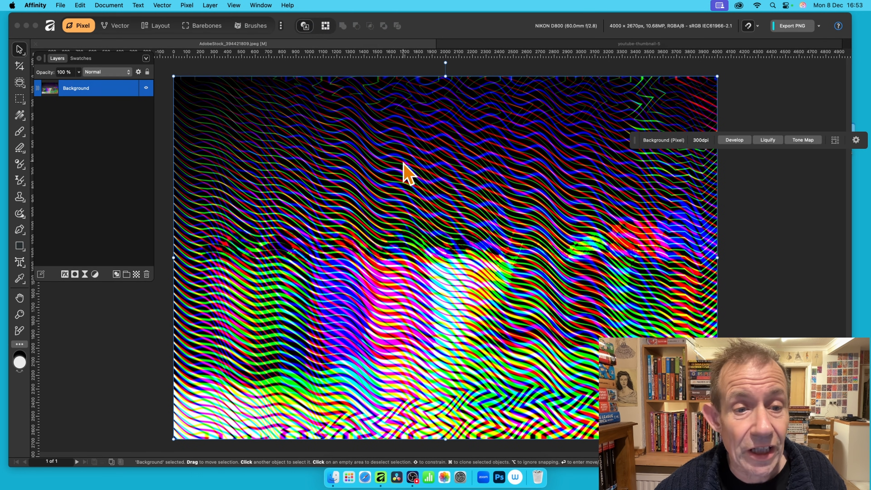
{"action": "left_click", "coordinate": [187, 5]}
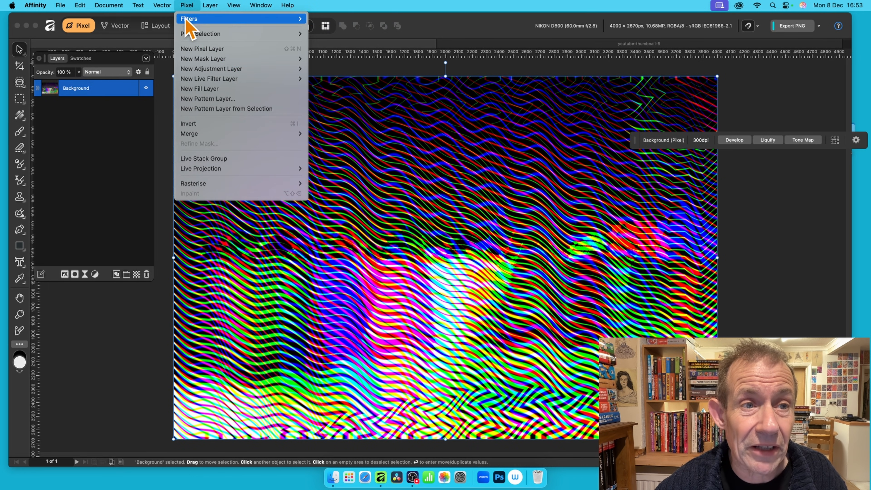
{"action": "mouse_move", "coordinate": [191, 20]}
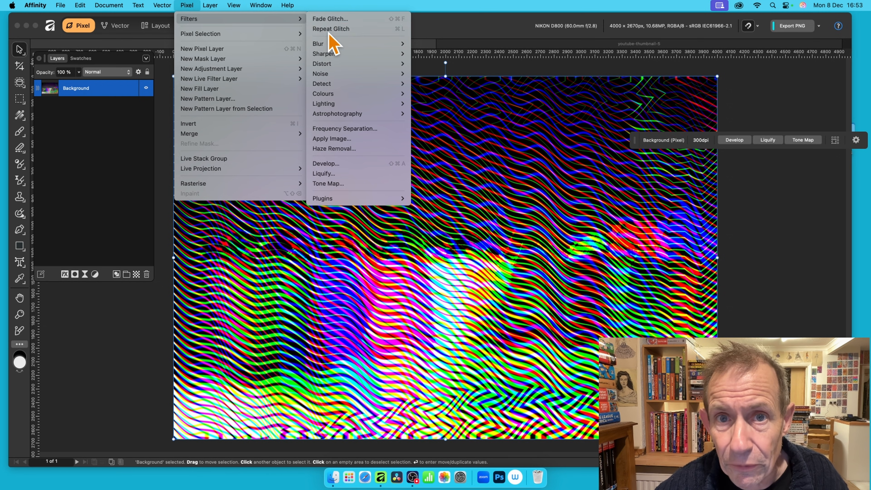
{"action": "left_click", "coordinate": [330, 31]}
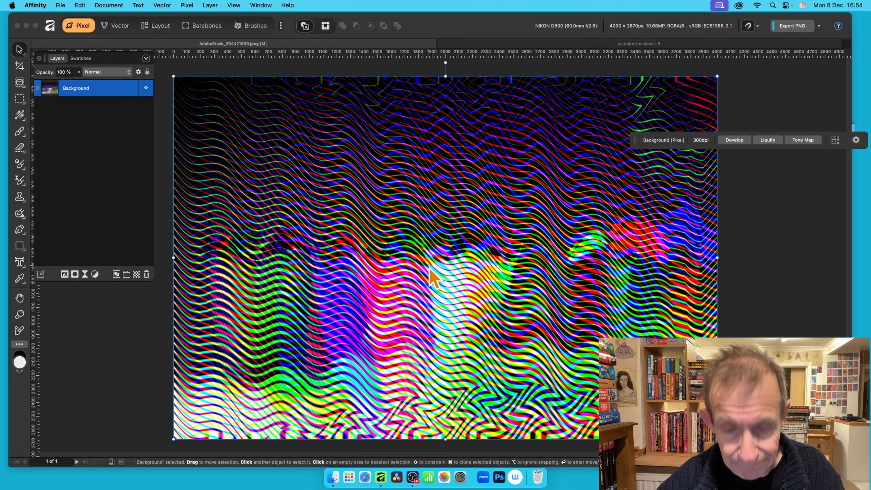
Undo all the glitch and halftone filters back to the original photo of the coin buckets.
{"action": "key", "text": "super+z"}
{"action": "key", "text": "super+z"}
{"action": "key", "text": "super+z"}
{"action": "key", "text": "super+z"}
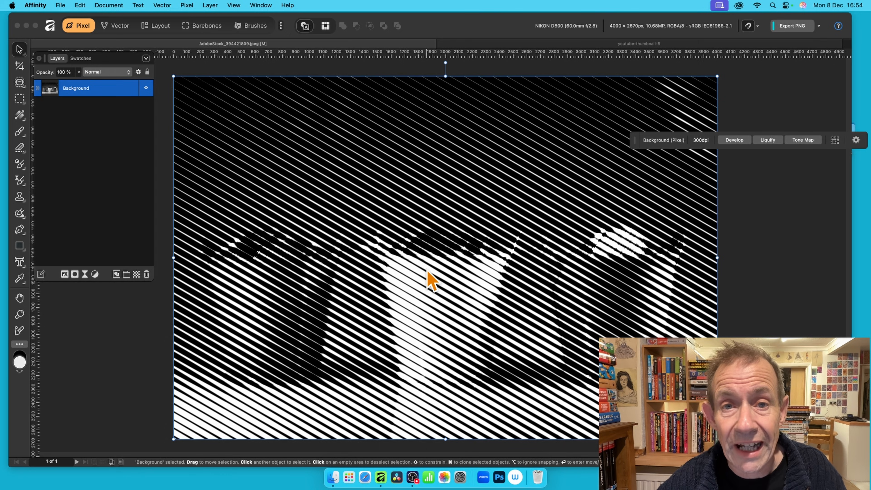
{"action": "key", "text": "super+z"}
{"action": "key", "text": "super+z"}
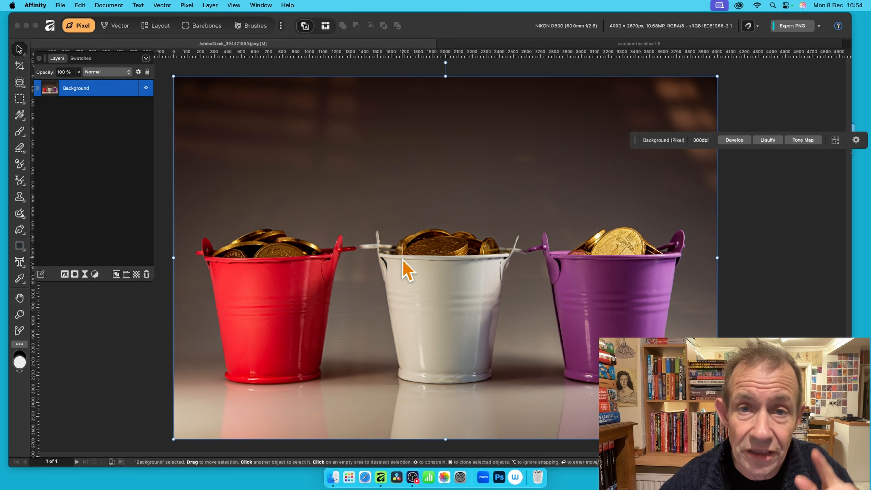
Apply a Halftone filter to the Background photo with a Line screen and a cell size of 65.97.
{"action": "left_click", "coordinate": [187, 6]}
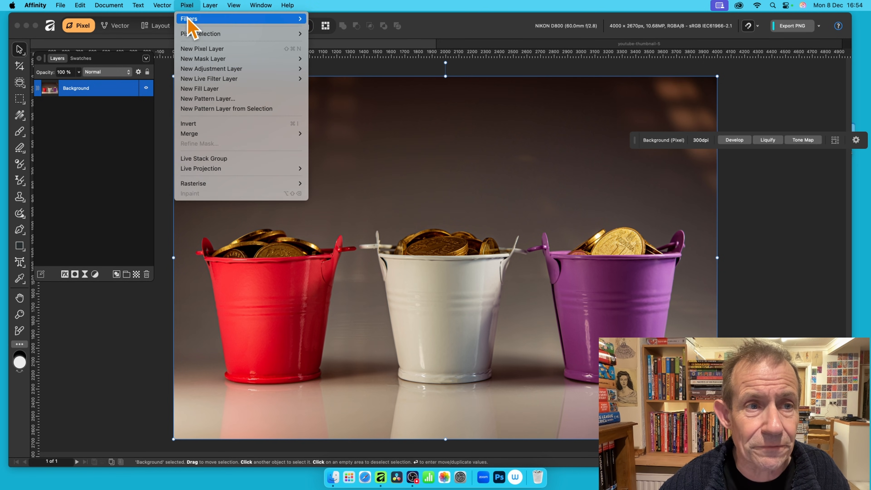
{"action": "mouse_move", "coordinate": [192, 18]}
{"action": "mouse_move", "coordinate": [322, 98]}
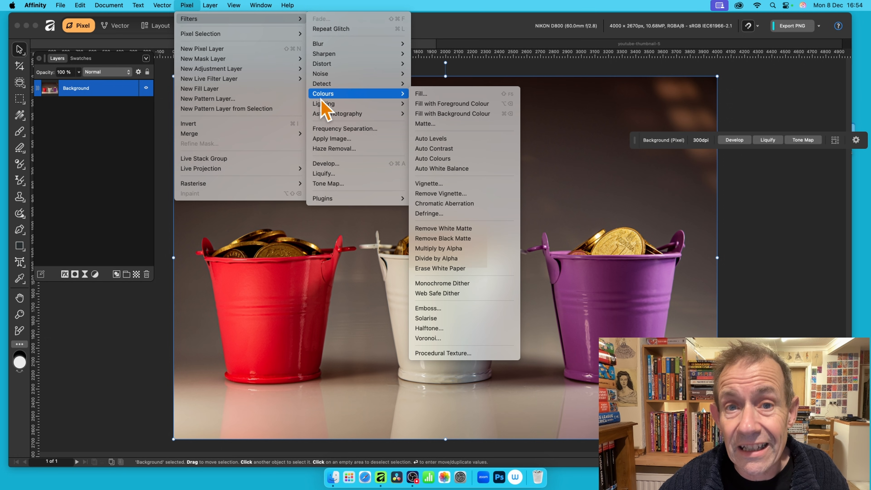
{"action": "left_click", "coordinate": [463, 328]}
{"action": "left_click_drag", "start_coordinate": [787, 288], "coordinate": [352, 124]}
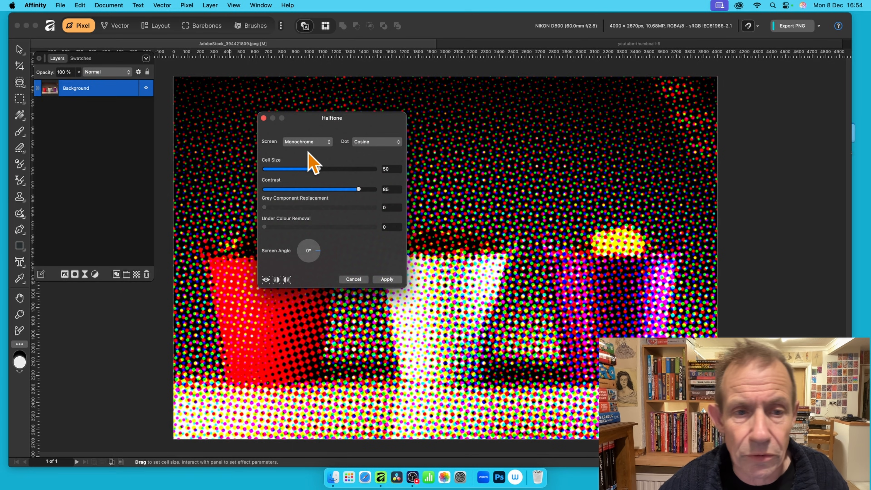
{"action": "left_click", "coordinate": [308, 142]}
{"action": "left_click", "coordinate": [309, 158]}
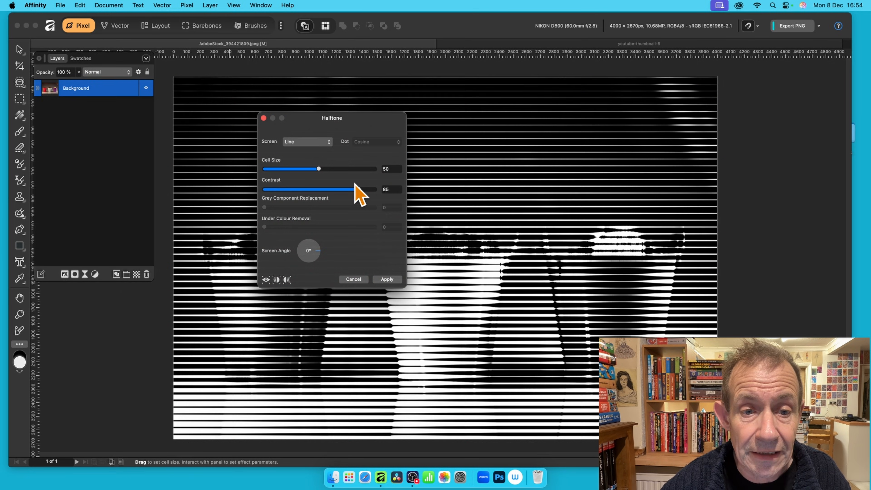
{"action": "left_click_drag", "start_coordinate": [319, 170], "coordinate": [337, 176]}
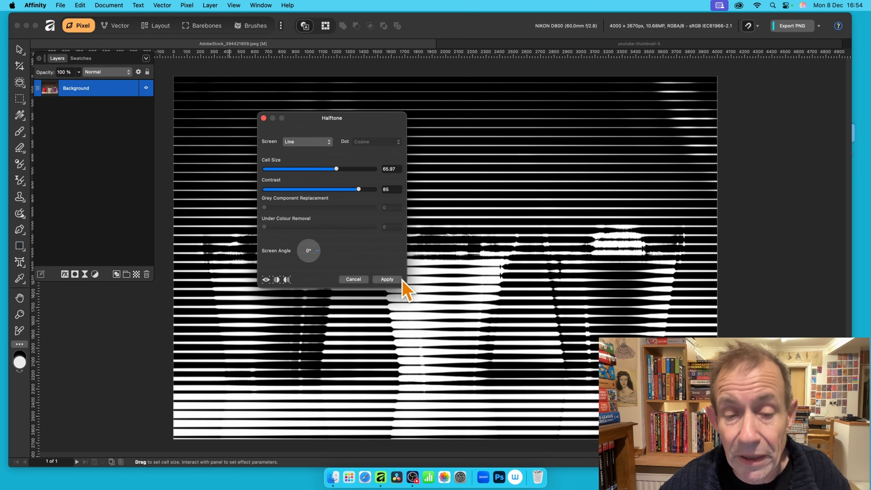
{"action": "left_click", "coordinate": [389, 280]}
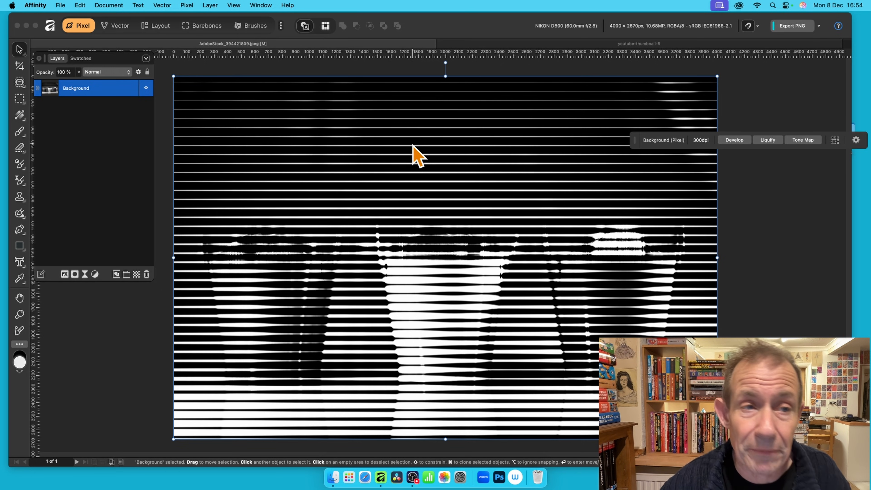
Fade the Halftone filter on the Background layer to 24% with the Linear Burn blend mode.
{"action": "left_click", "coordinate": [186, 5]}
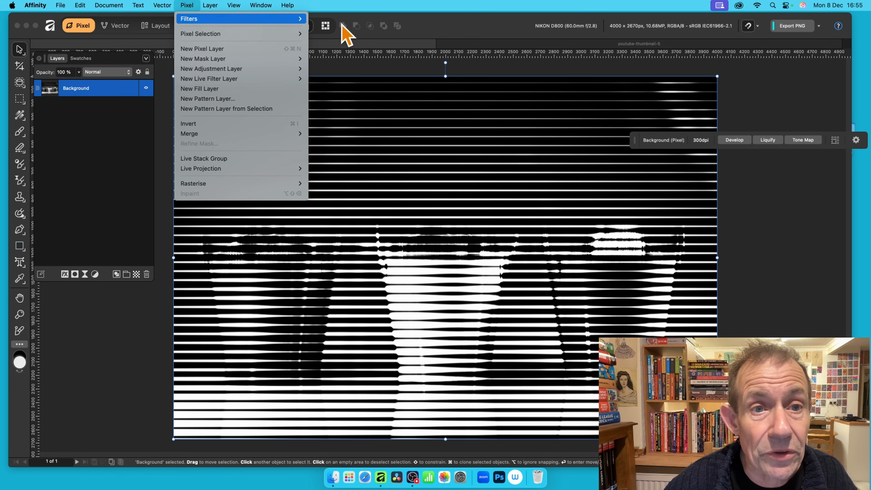
{"action": "mouse_move", "coordinate": [301, 21]}
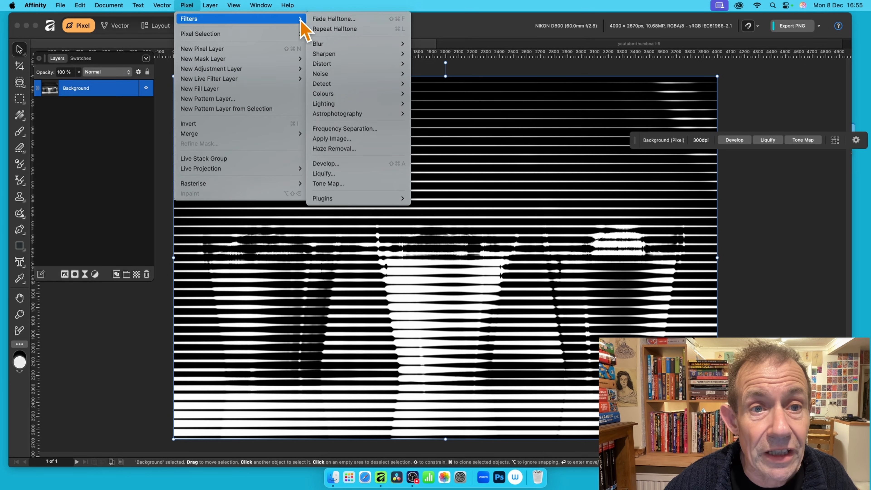
{"action": "left_click", "coordinate": [335, 20]}
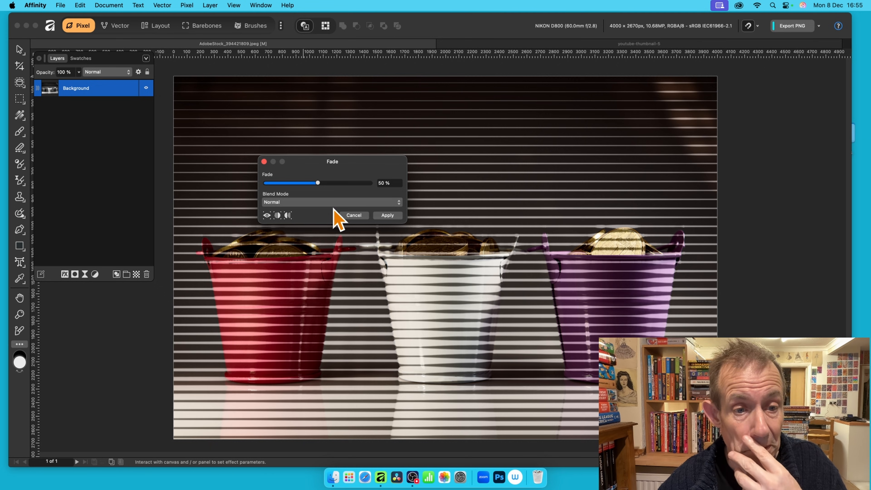
{"action": "mouse_move", "coordinate": [317, 183]}
{"action": "left_mouse_down"}
{"action": "mouse_move", "coordinate": [277, 186]}
{"action": "mouse_move", "coordinate": [284, 187]}
{"action": "left_mouse_up"}
{"action": "left_click", "coordinate": [291, 202]}
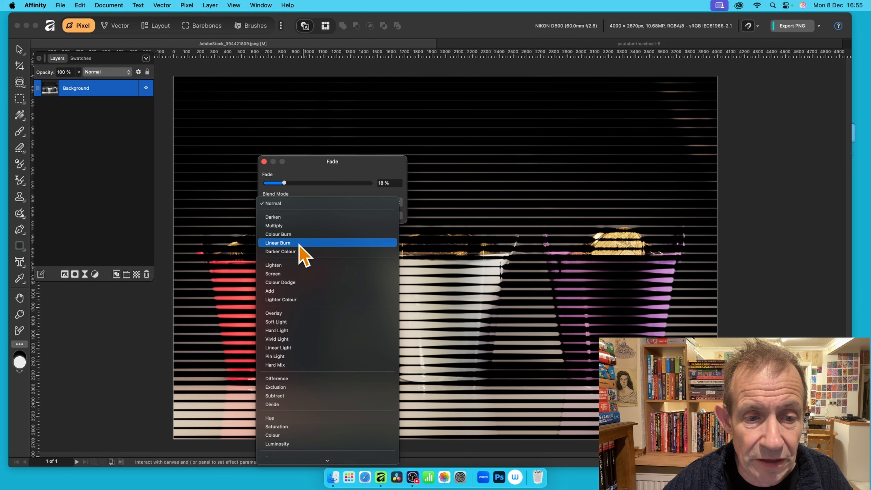
{"action": "left_click", "coordinate": [299, 243]}
{"action": "mouse_move", "coordinate": [325, 168]}
{"action": "left_mouse_down"}
{"action": "mouse_move", "coordinate": [432, 86]}
{"action": "mouse_move", "coordinate": [380, 103]}
{"action": "mouse_move", "coordinate": [408, 111]}
{"action": "left_mouse_up"}
{"action": "left_click", "coordinate": [406, 120]}
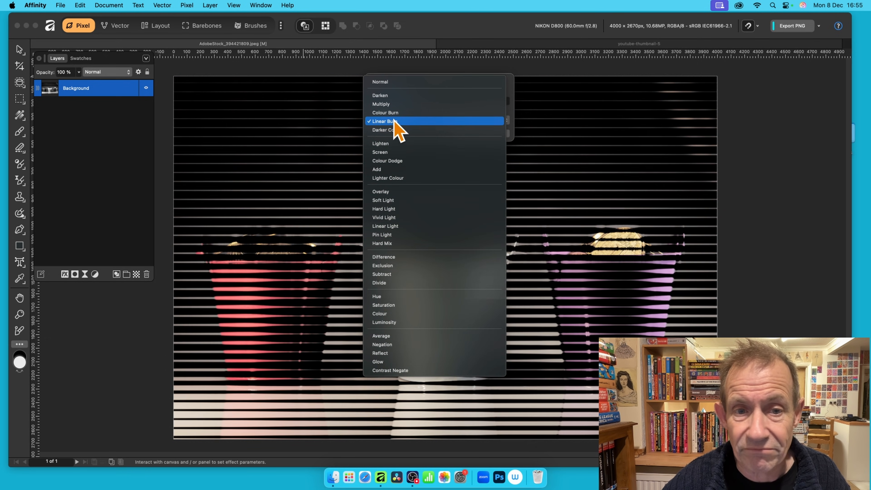
{"action": "left_click", "coordinate": [395, 121]}
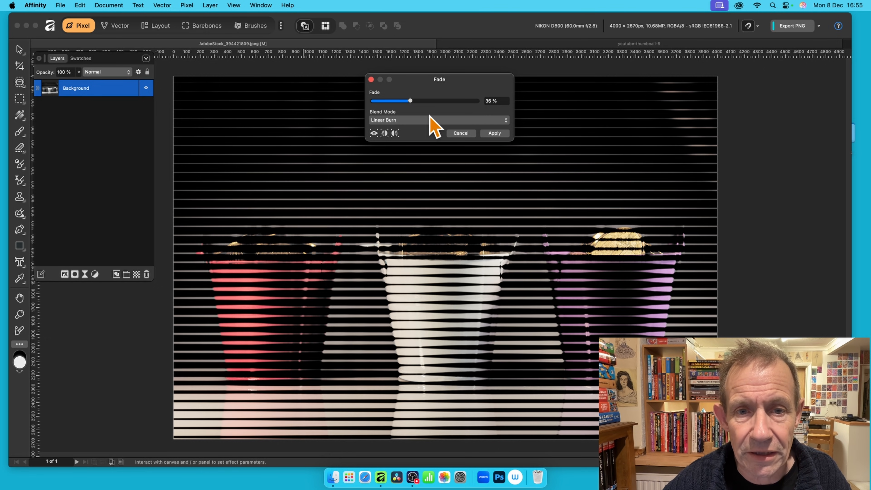
{"action": "left_click_drag", "start_coordinate": [401, 101], "coordinate": [395, 101]}
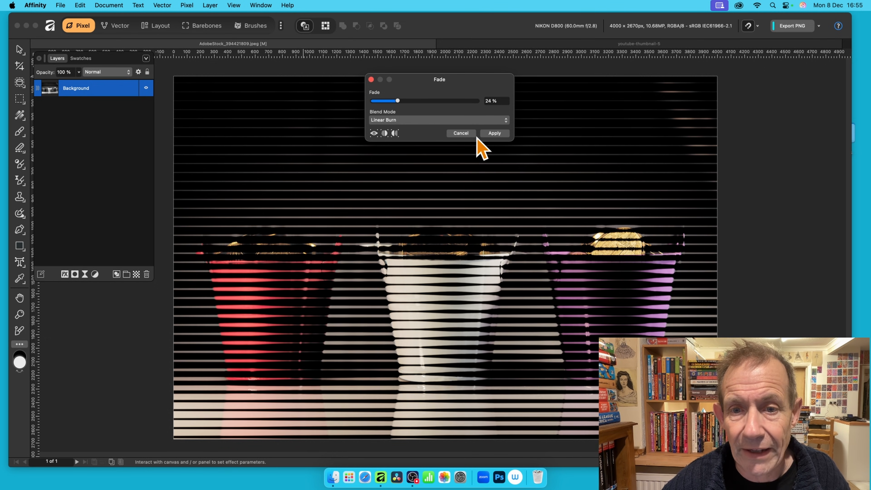
{"action": "left_click", "coordinate": [494, 133]}
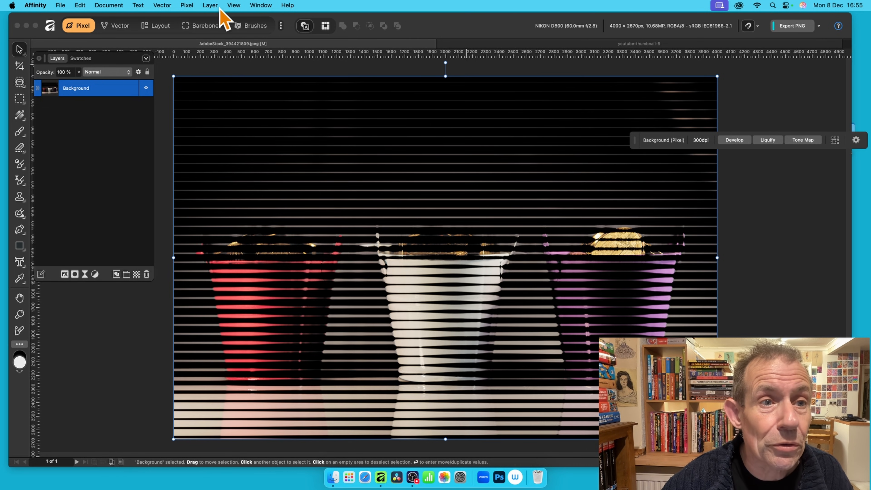
Start a Glitch filter on the Background layer with the Aberration (Distortion) type and 100% strength.
{"action": "left_click", "coordinate": [189, 5]}
{"action": "mouse_move", "coordinate": [192, 19]}
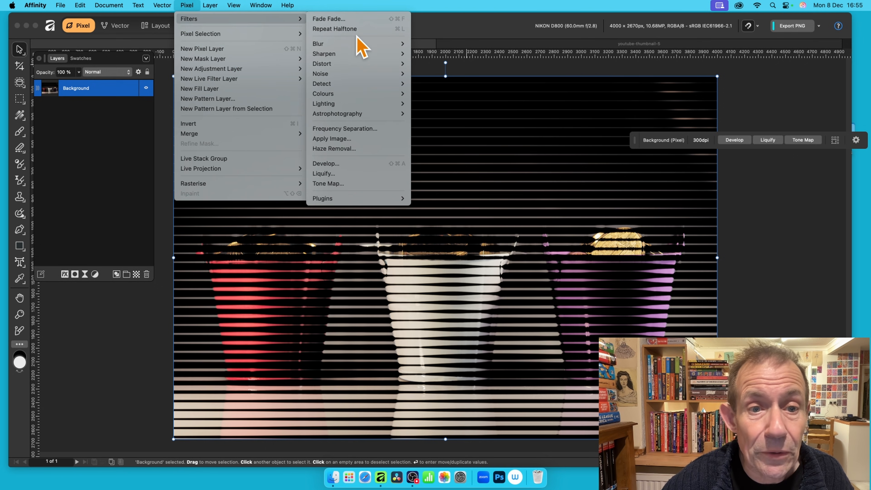
{"action": "mouse_move", "coordinate": [356, 64]}
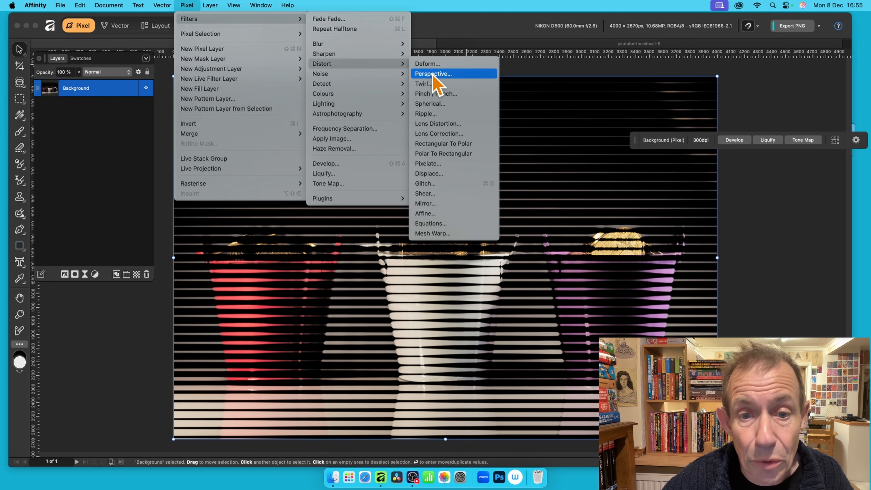
{"action": "left_click", "coordinate": [442, 184]}
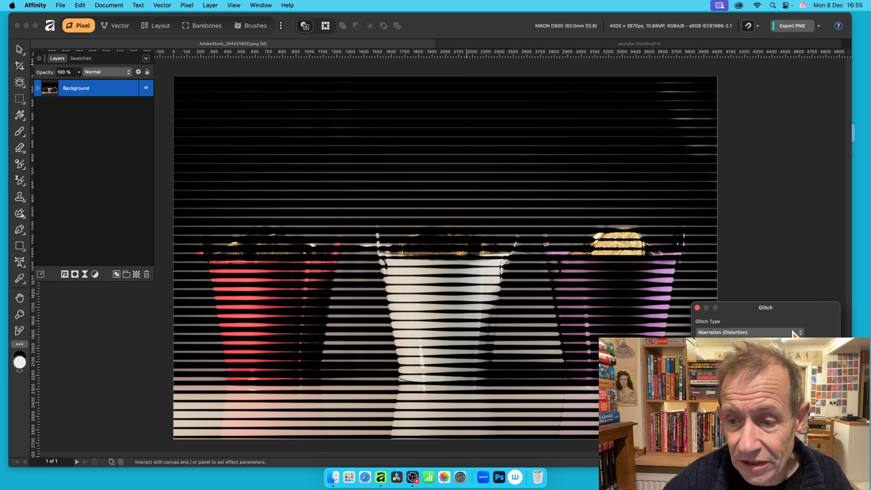
{"action": "left_click_drag", "start_coordinate": [518, 189], "coordinate": [319, 138]}
{"action": "left_click", "coordinate": [274, 159]}
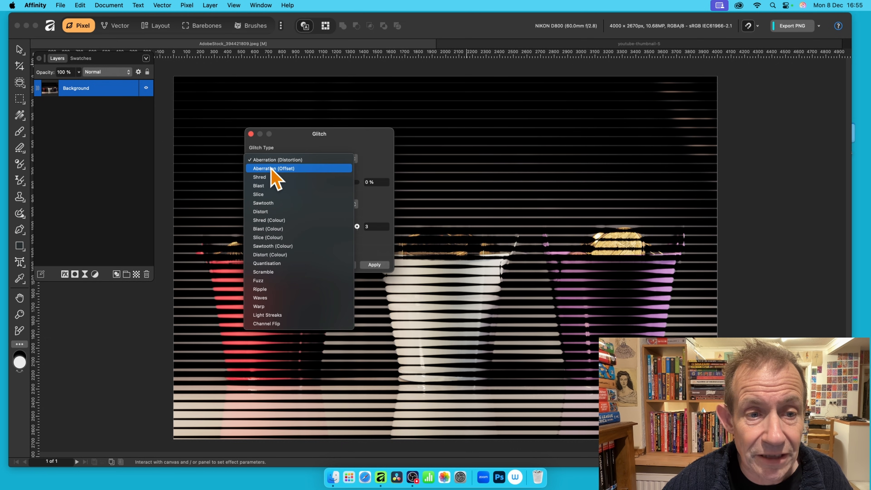
{"action": "left_click", "coordinate": [274, 161]}
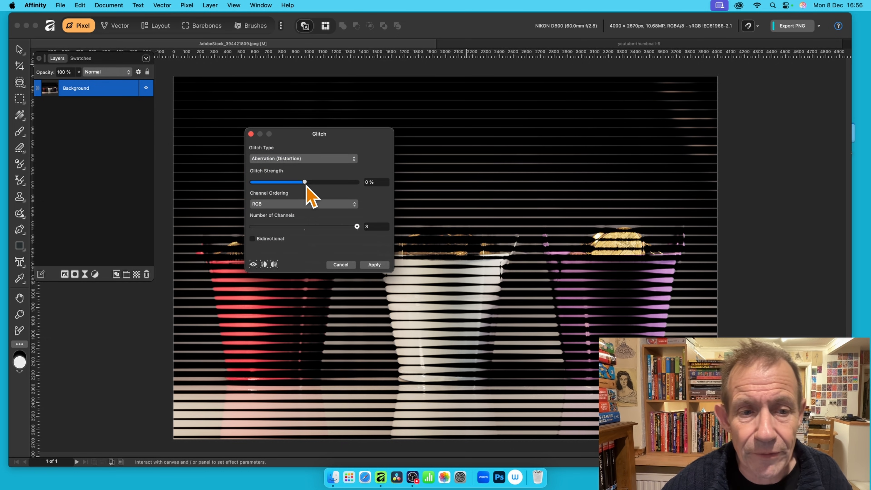
{"action": "left_click_drag", "start_coordinate": [305, 183], "coordinate": [389, 184]}
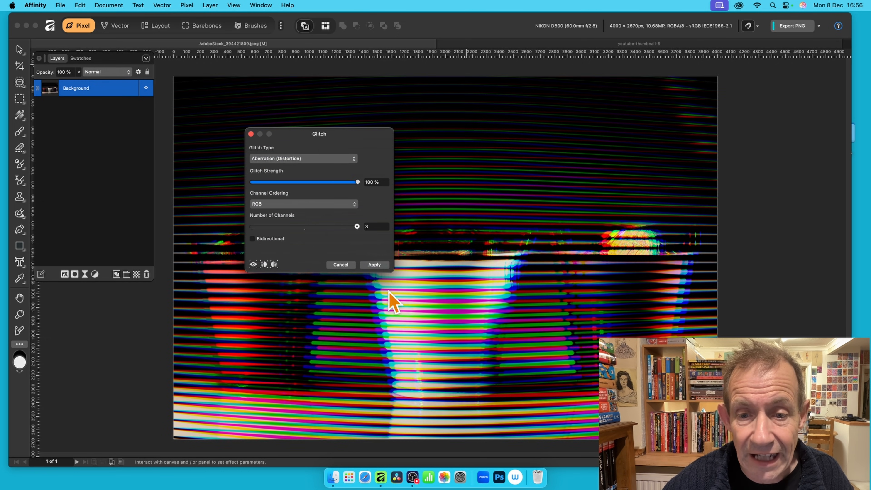
Reposition the aberration on the canvas so it distorts the red and white buckets, and apply the glitch.
{"action": "mouse_move", "coordinate": [390, 292]}
{"action": "left_mouse_down"}
{"action": "mouse_move", "coordinate": [519, 135]}
{"action": "mouse_move", "coordinate": [510, 277]}
{"action": "mouse_move", "coordinate": [495, 294]}
{"action": "left_mouse_up"}
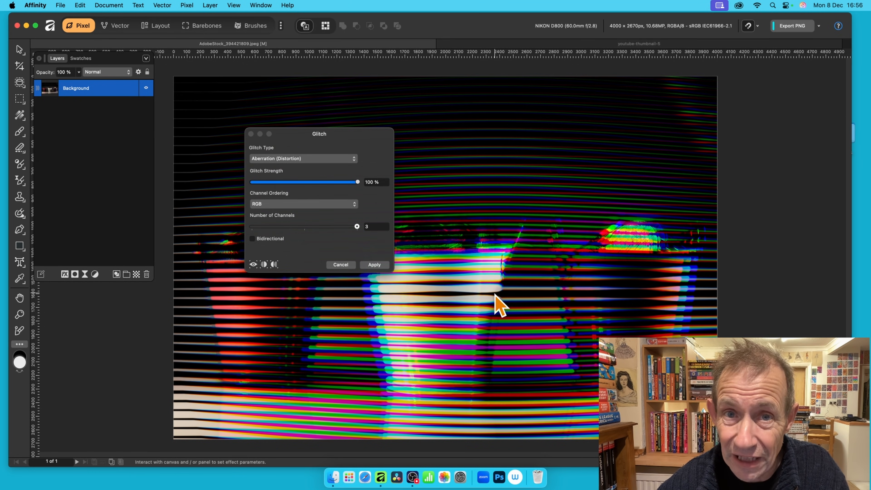
{"action": "mouse_move", "coordinate": [495, 294]}
{"action": "left_mouse_down"}
{"action": "mouse_move", "coordinate": [580, 232]}
{"action": "mouse_move", "coordinate": [573, 141]}
{"action": "mouse_move", "coordinate": [553, 282]}
{"action": "mouse_move", "coordinate": [418, 387]}
{"action": "mouse_move", "coordinate": [592, 189]}
{"action": "mouse_move", "coordinate": [603, 137]}
{"action": "left_mouse_up"}
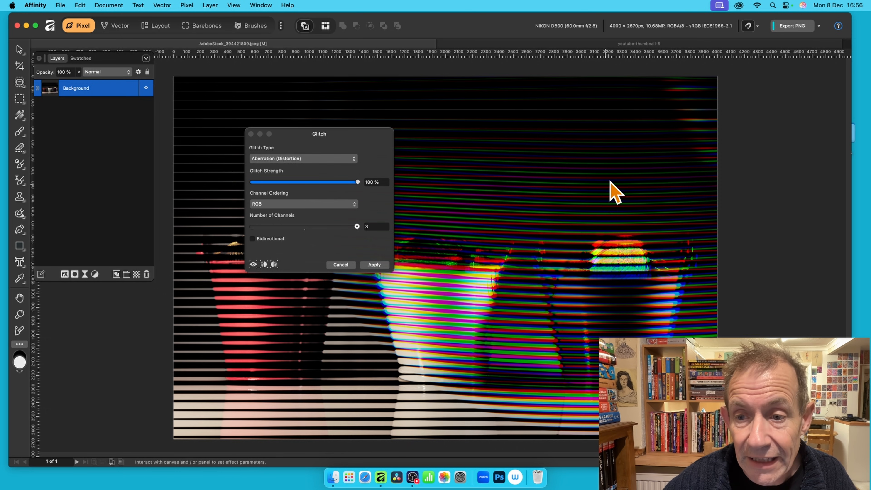
{"action": "mouse_move", "coordinate": [609, 182]}
{"action": "left_mouse_down"}
{"action": "mouse_move", "coordinate": [628, 205]}
{"action": "mouse_move", "coordinate": [693, 410]}
{"action": "mouse_move", "coordinate": [671, 78]}
{"action": "mouse_move", "coordinate": [272, 180]}
{"action": "mouse_move", "coordinate": [210, 373]}
{"action": "mouse_move", "coordinate": [241, 350]}
{"action": "mouse_move", "coordinate": [242, 362]}
{"action": "left_mouse_up"}
{"action": "left_click", "coordinate": [374, 265]}
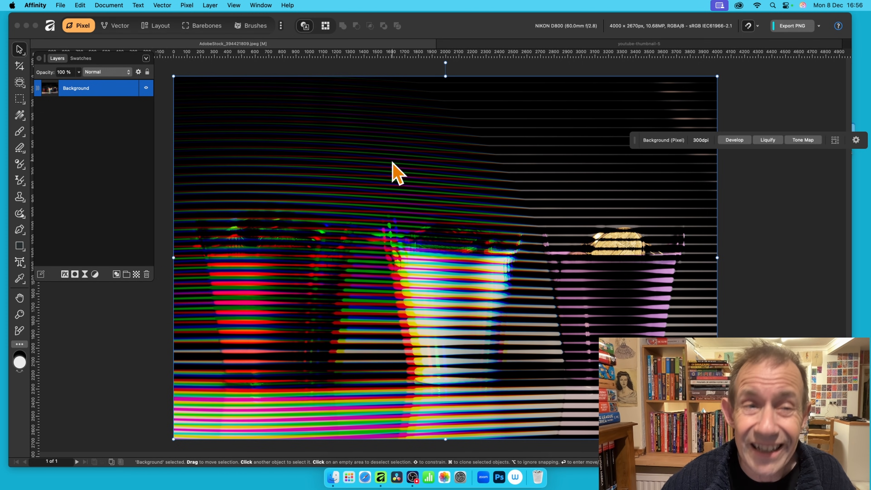
Repeat the Aberration (Distortion) glitch on the Background layer two more times.
{"action": "left_click", "coordinate": [187, 5]}
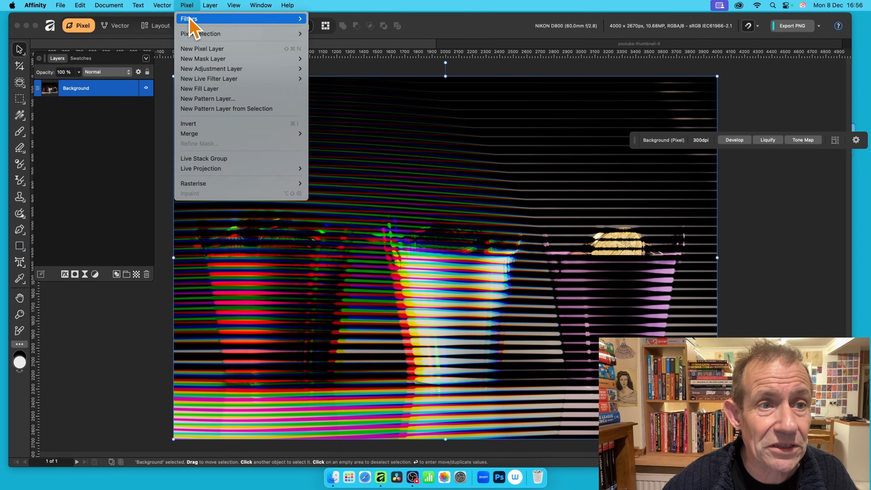
{"action": "mouse_move", "coordinate": [193, 20]}
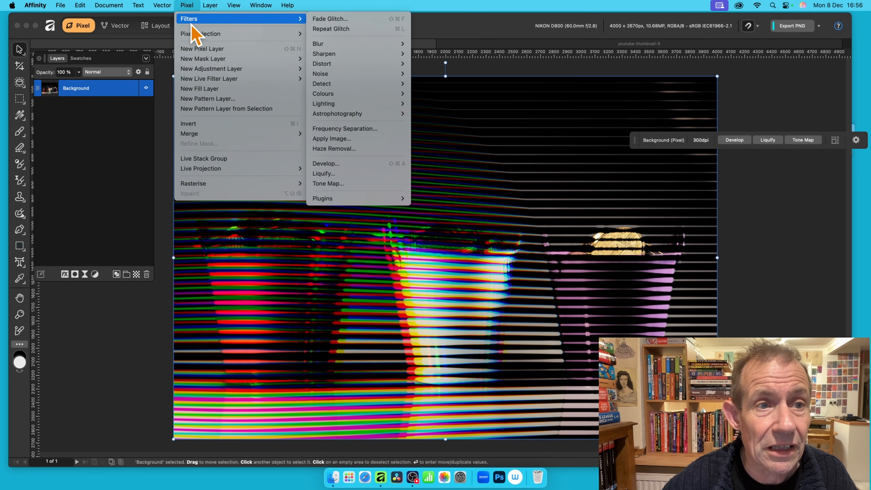
{"action": "left_click", "coordinate": [350, 30]}
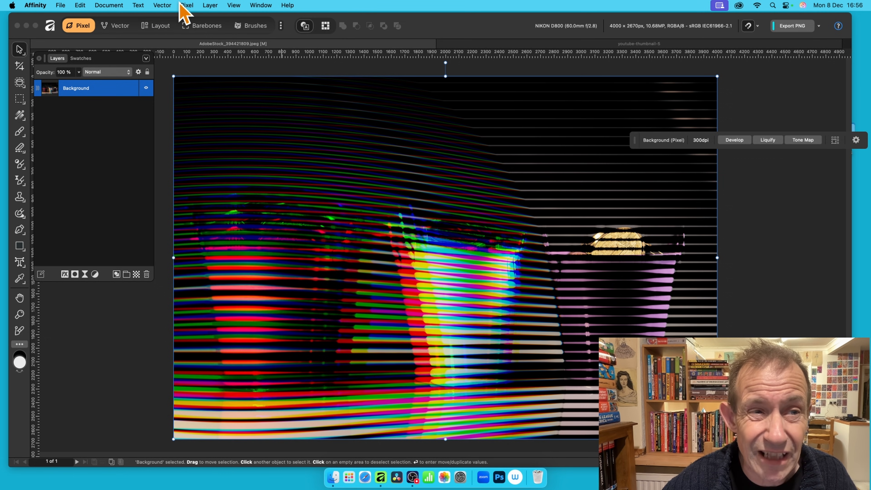
{"action": "left_click", "coordinate": [187, 5]}
{"action": "mouse_move", "coordinate": [190, 19]}
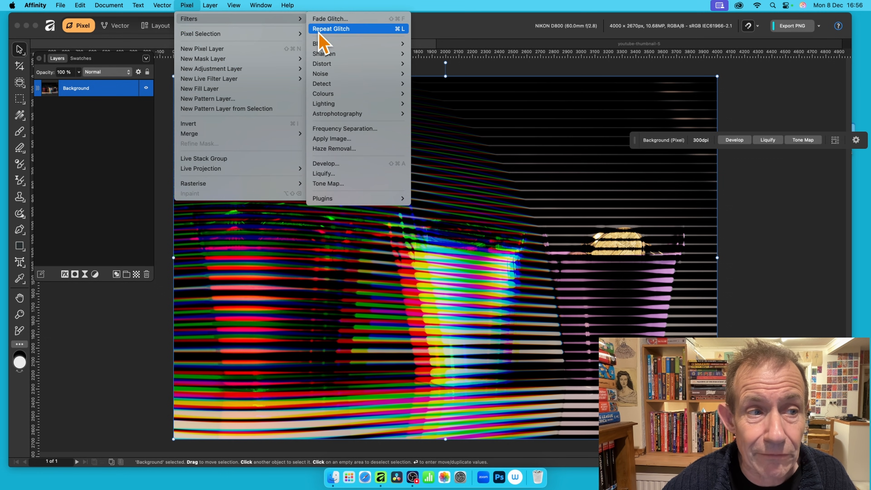
{"action": "left_click", "coordinate": [322, 30]}
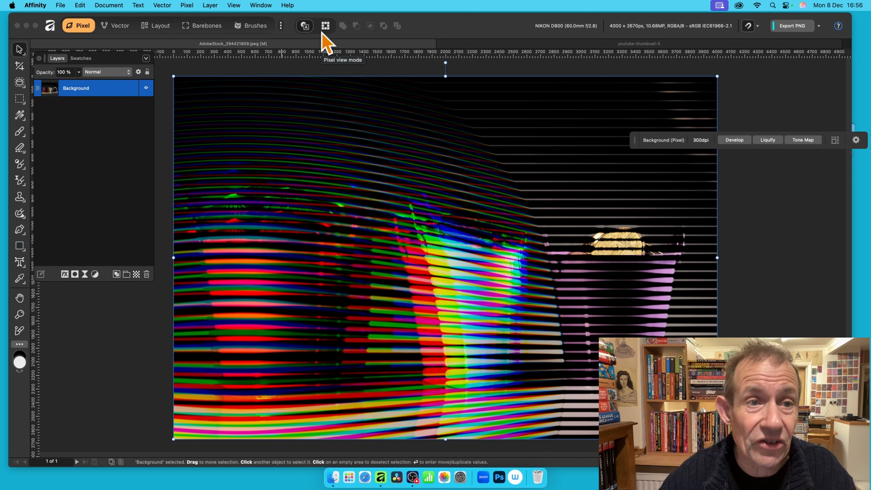
Apply a Waves glitch to the Background layer at 100% strength with RGB channel ordering and 3 channels.
{"action": "left_click", "coordinate": [187, 5]}
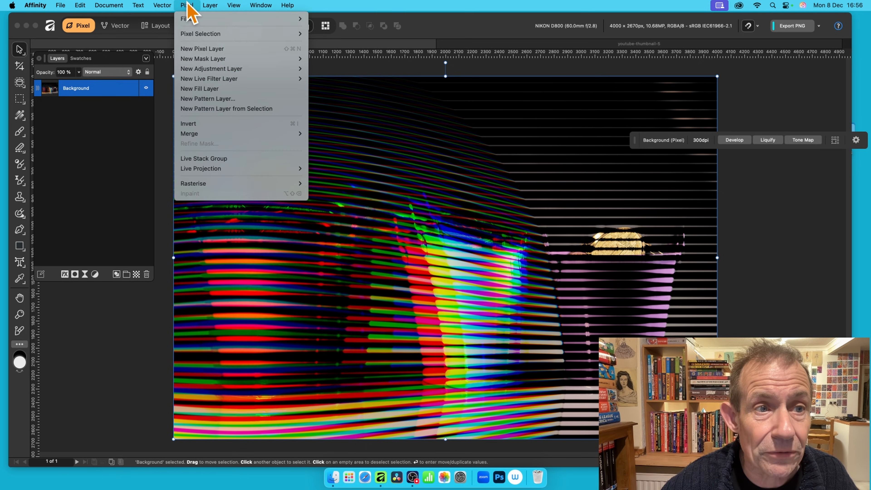
{"action": "mouse_move", "coordinate": [197, 20]}
{"action": "mouse_move", "coordinate": [343, 44]}
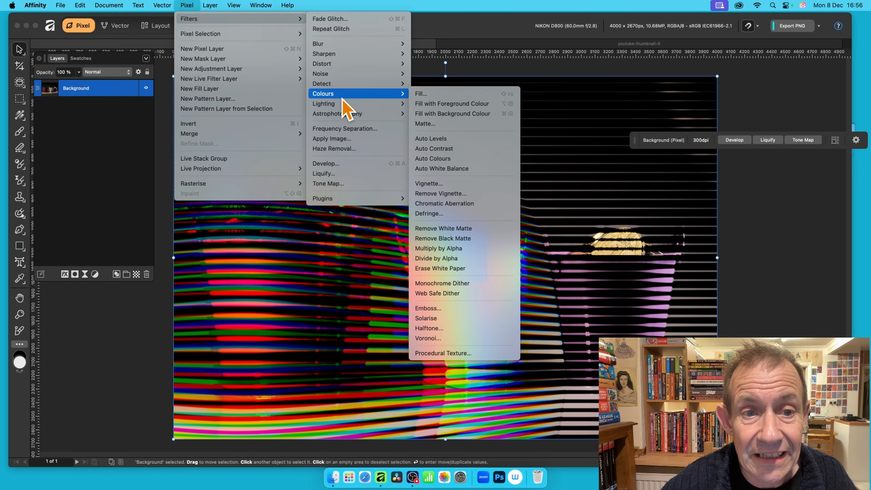
{"action": "mouse_move", "coordinate": [345, 64]}
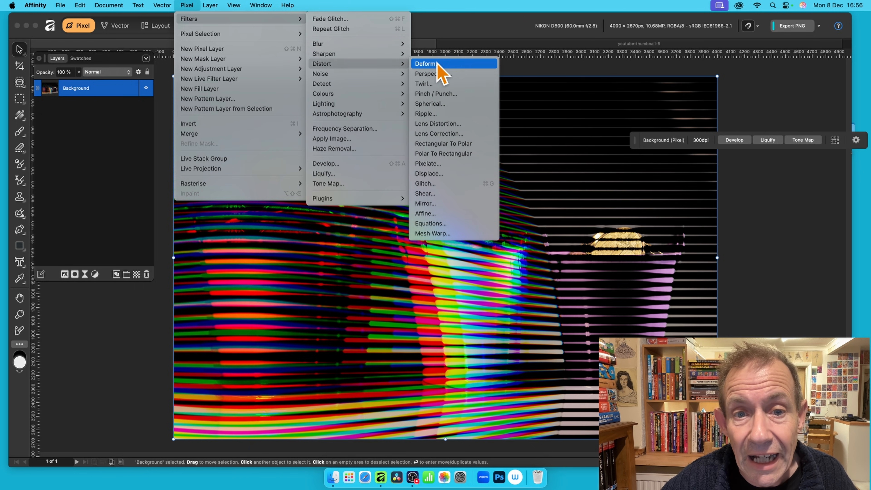
{"action": "left_click", "coordinate": [440, 183]}
{"action": "left_click_drag", "start_coordinate": [761, 308], "coordinate": [285, 104]}
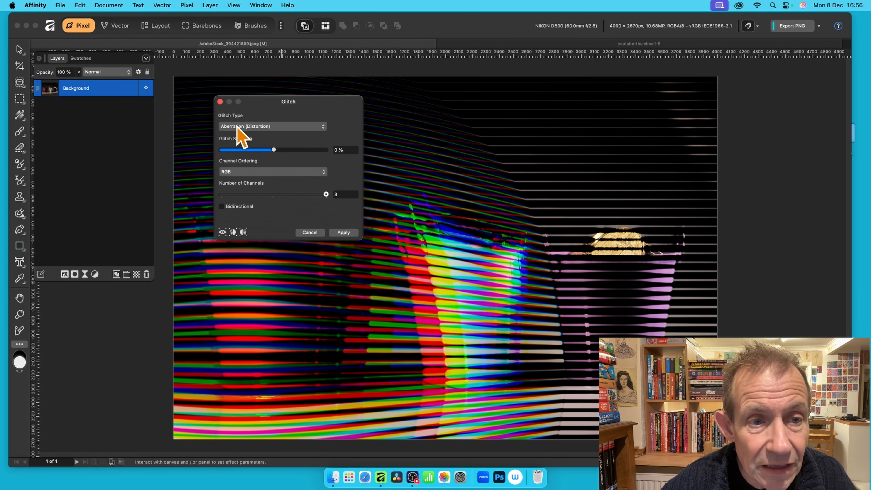
{"action": "left_click", "coordinate": [242, 127]}
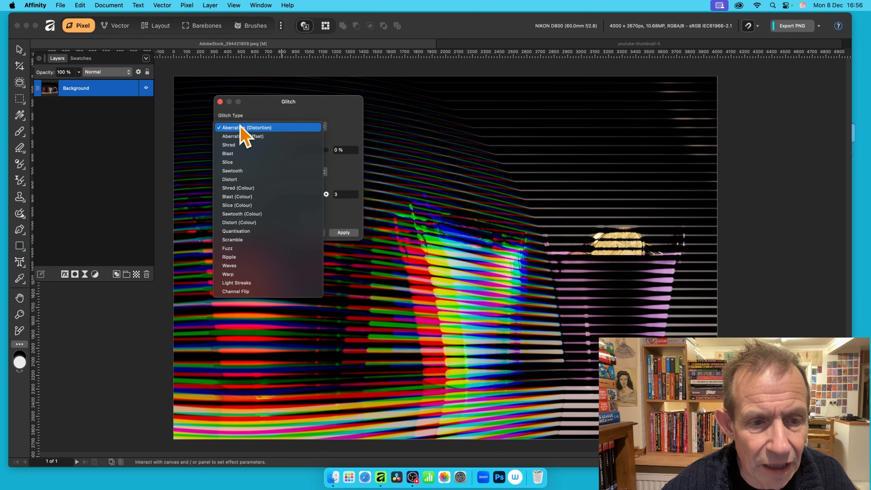
{"action": "left_click", "coordinate": [235, 265]}
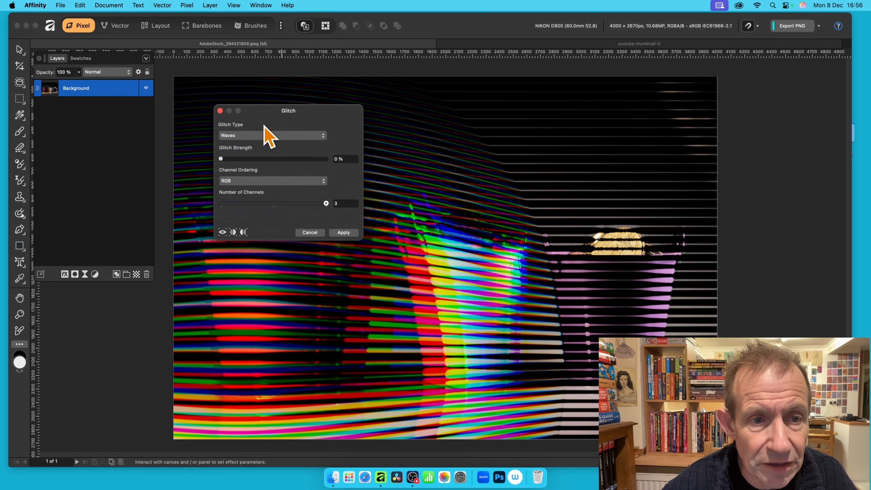
{"action": "left_click_drag", "start_coordinate": [264, 127], "coordinate": [352, 103]}
{"action": "left_click_drag", "start_coordinate": [310, 134], "coordinate": [423, 140]}
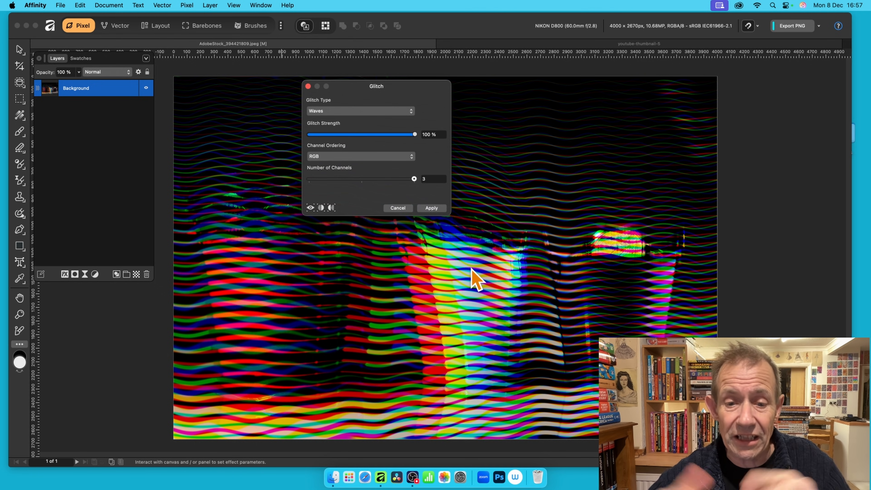
{"action": "left_click_drag", "start_coordinate": [377, 87], "coordinate": [542, 83]}
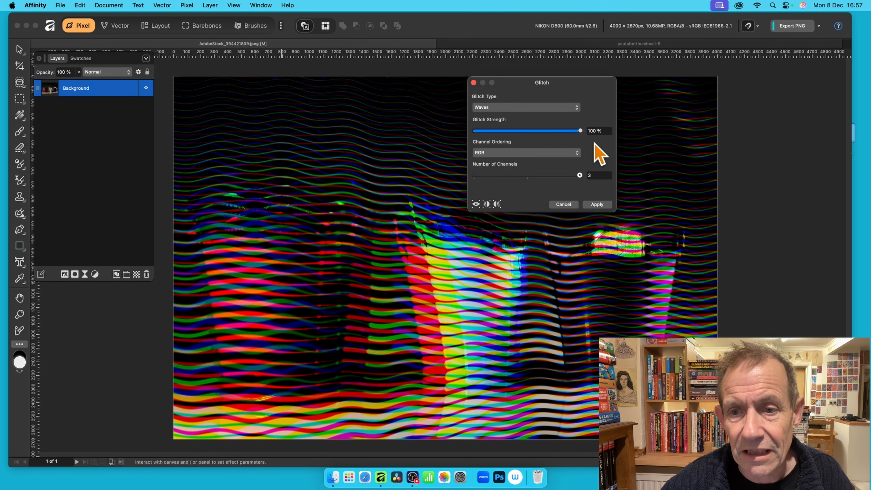
{"action": "left_click", "coordinate": [597, 204]}
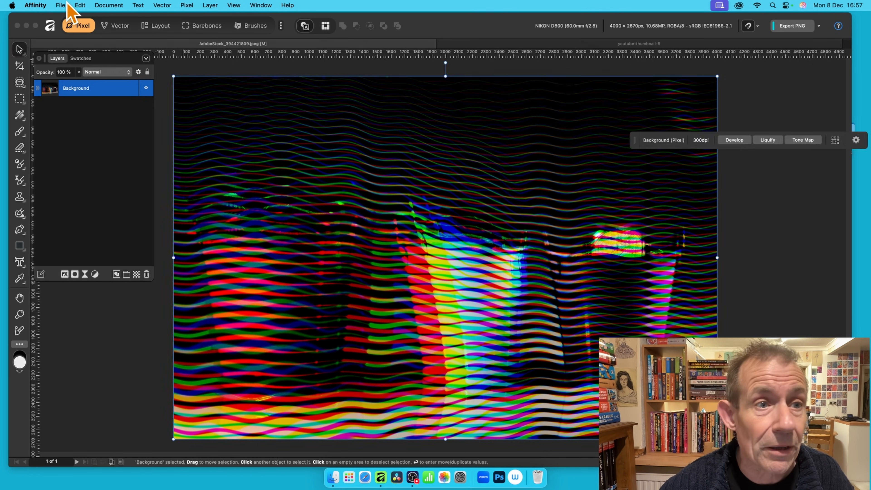
Repeat the Waves glitch on the Background layer.
{"action": "left_click", "coordinate": [187, 6]}
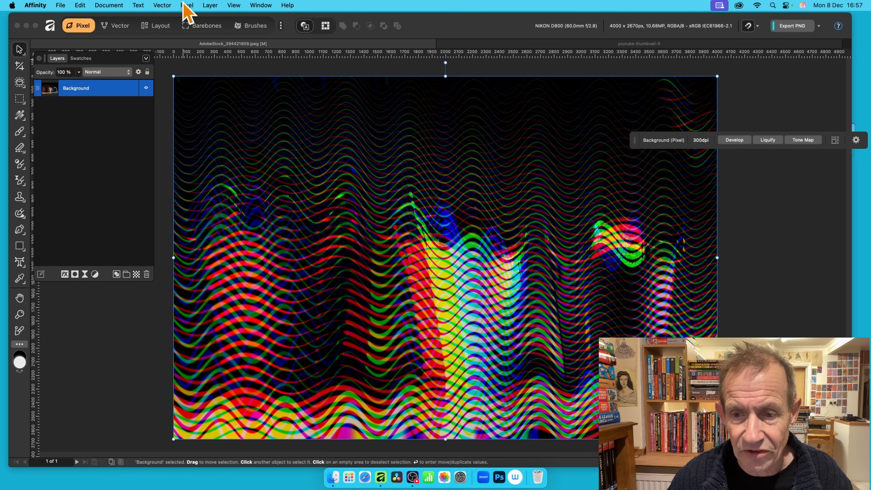